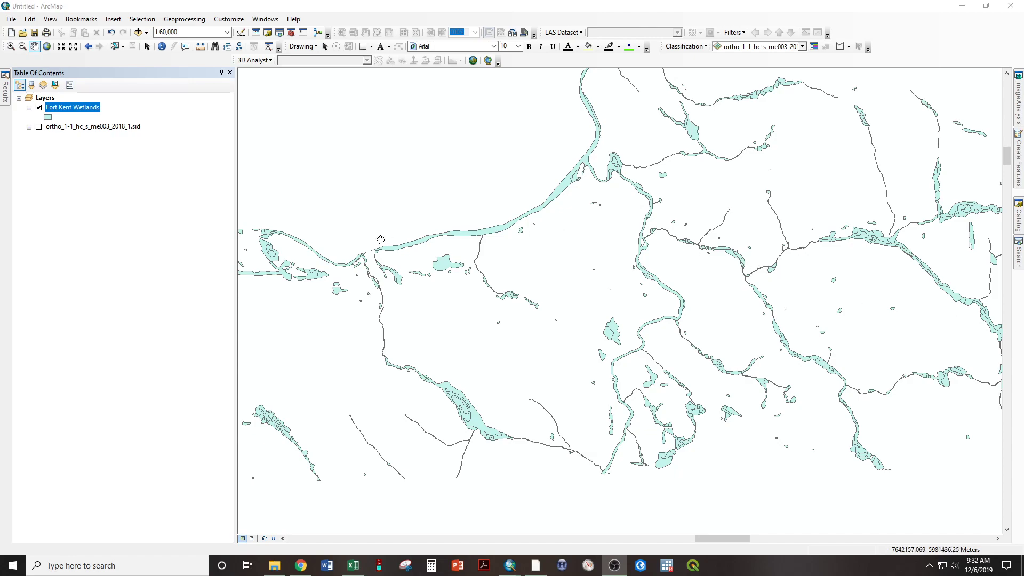
- Show the Fort Kent Wetlands attribute table docked right of the map with record FID 6 selected
{"action": "right_click", "coordinate": [87, 108]}
{"action": "left_click", "coordinate": [118, 145]}
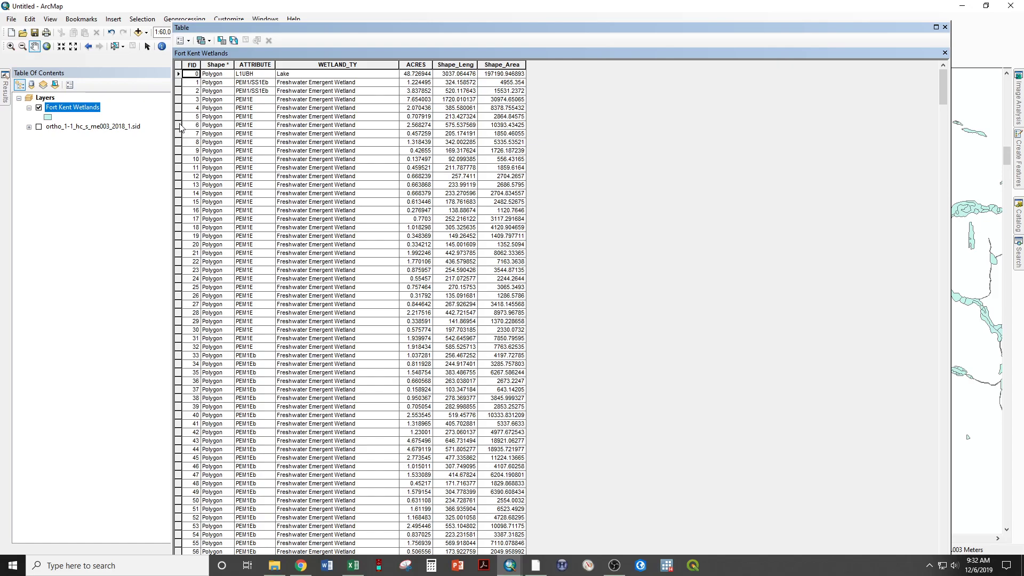
{"action": "left_click", "coordinate": [183, 126]}
{"action": "left_click_drag", "start_coordinate": [286, 28], "coordinate": [682, 149]}
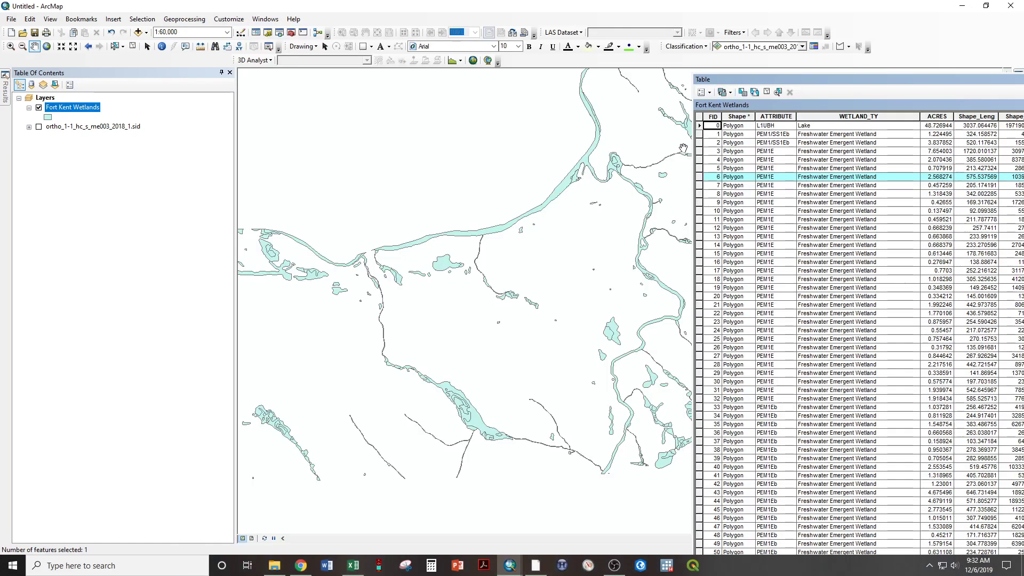
{"action": "left_click", "coordinate": [699, 177]}
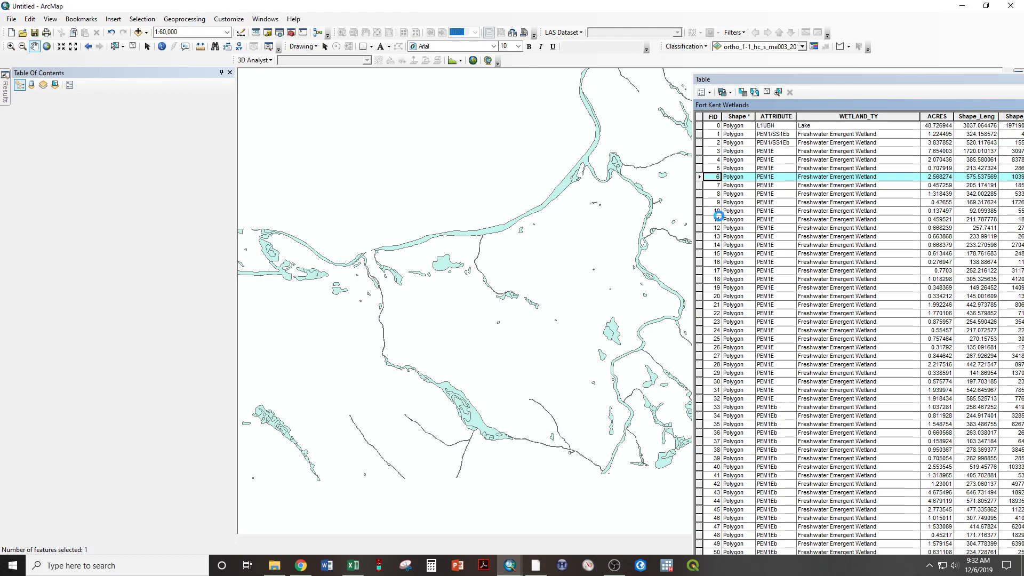
- Zoom to the selected feature 6, then back out to the full wetlands layer extent
{"action": "right_click", "coordinate": [709, 187]}
{"action": "left_click", "coordinate": [744, 210]}
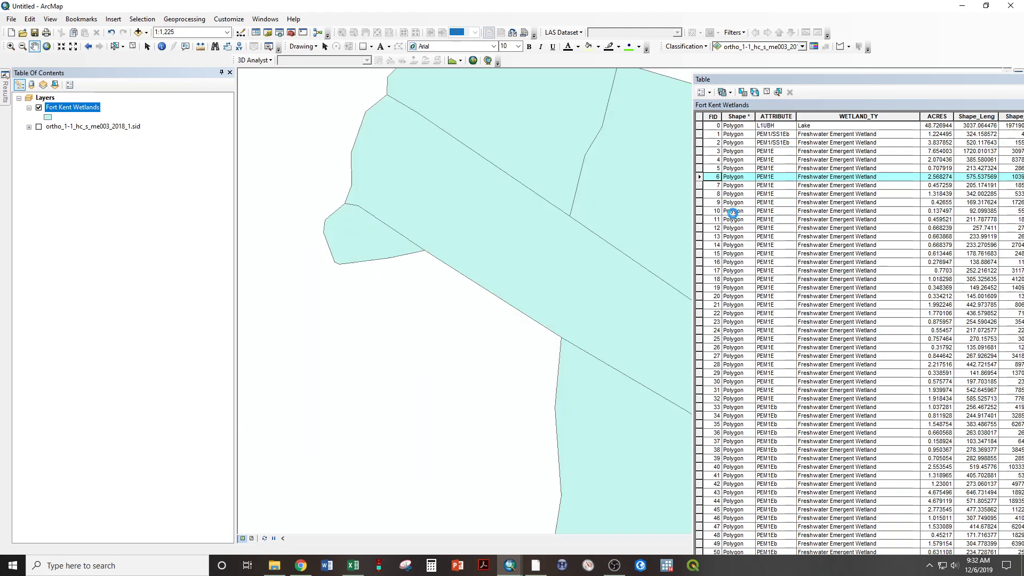
{"action": "right_click", "coordinate": [72, 108]}
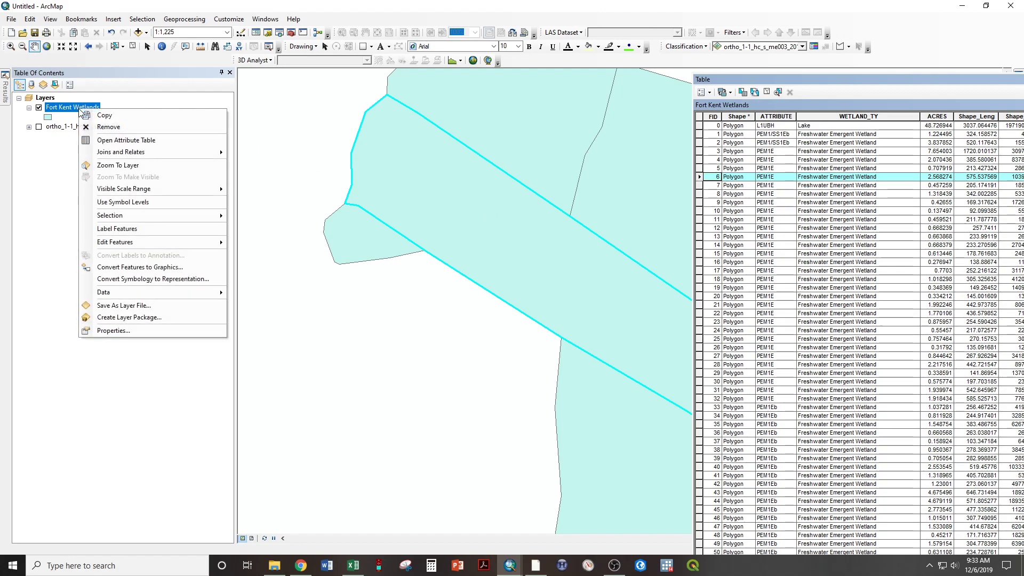
{"action": "left_click", "coordinate": [108, 164]}
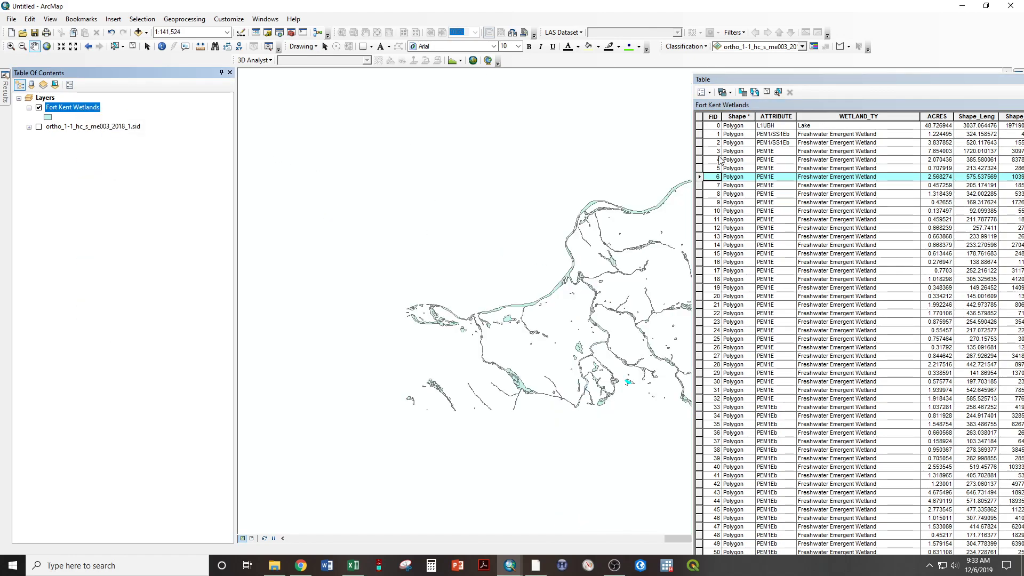
- Clear the feature selection and close the attribute table after reviewing WETLAND_TY values
{"action": "left_click", "coordinate": [133, 47]}
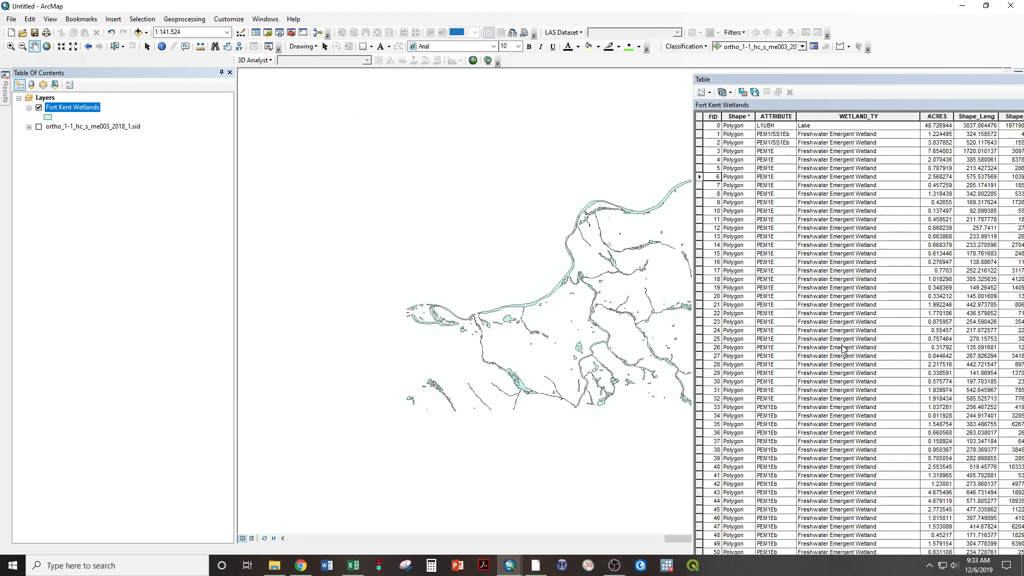
{"action": "scroll", "coordinate": [851, 328], "scroll_direction": "down", "scroll_amount": 10}
{"action": "scroll", "coordinate": [852, 328], "scroll_direction": "down", "scroll_amount": 10}
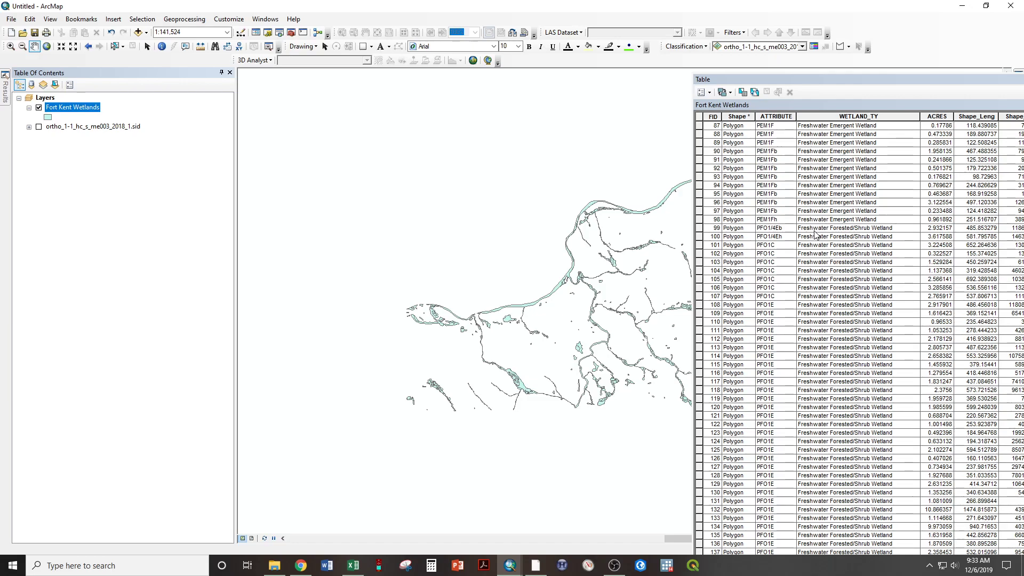
{"action": "scroll", "coordinate": [854, 230], "scroll_direction": "down", "scroll_amount": 10}
{"action": "scroll", "coordinate": [865, 256], "scroll_direction": "down", "scroll_amount": 10}
{"action": "scroll", "coordinate": [872, 272], "scroll_direction": "down", "scroll_amount": 10}
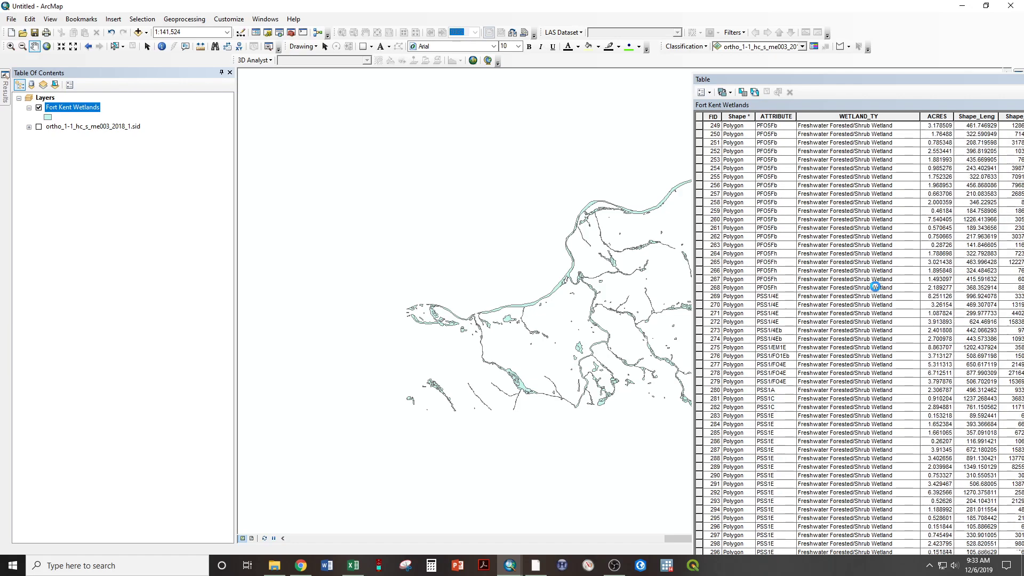
{"action": "scroll", "coordinate": [878, 291], "scroll_direction": "down", "scroll_amount": 10}
{"action": "scroll", "coordinate": [878, 293], "scroll_direction": "down", "scroll_amount": 10}
{"action": "scroll", "coordinate": [876, 294], "scroll_direction": "down", "scroll_amount": 10}
{"action": "scroll", "coordinate": [873, 296], "scroll_direction": "down", "scroll_amount": 10}
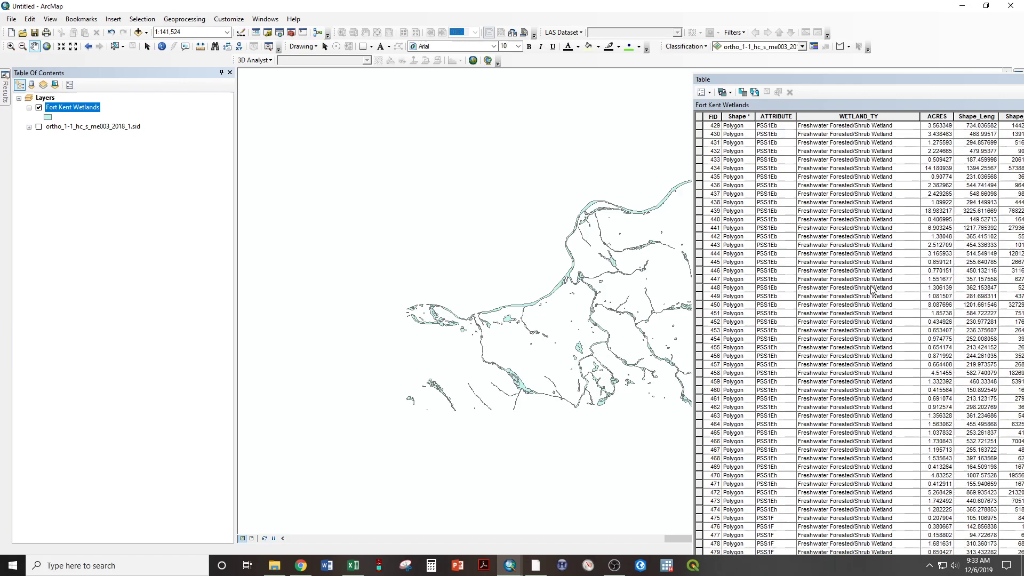
{"action": "scroll", "coordinate": [868, 298], "scroll_direction": "down", "scroll_amount": 10}
{"action": "scroll", "coordinate": [868, 298], "scroll_direction": "down", "scroll_amount": 10}
{"action": "scroll", "coordinate": [869, 298], "scroll_direction": "down", "scroll_amount": 10}
{"action": "scroll", "coordinate": [868, 298], "scroll_direction": "down", "scroll_amount": 8}
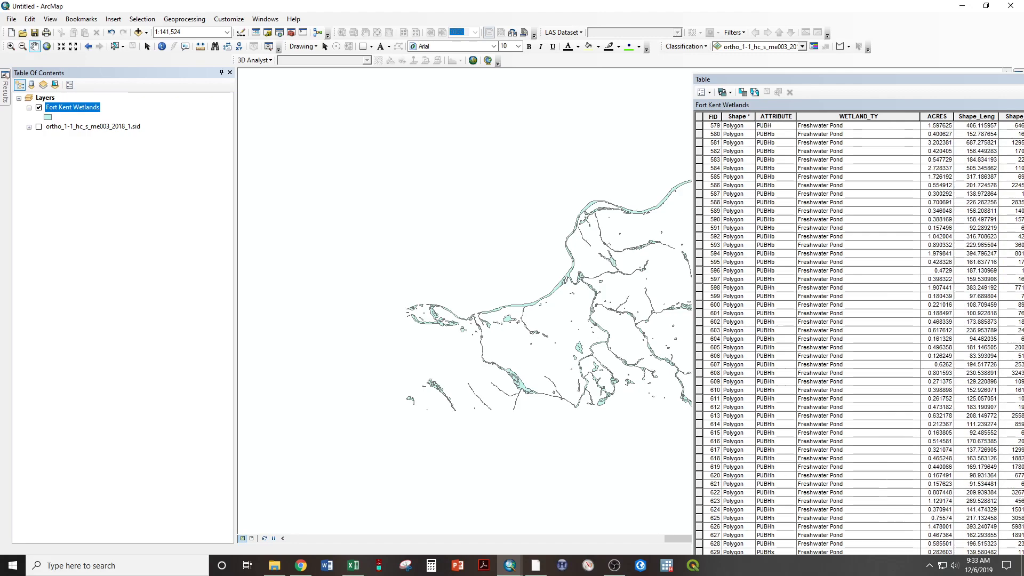
{"action": "left_click", "coordinate": [1018, 79]}
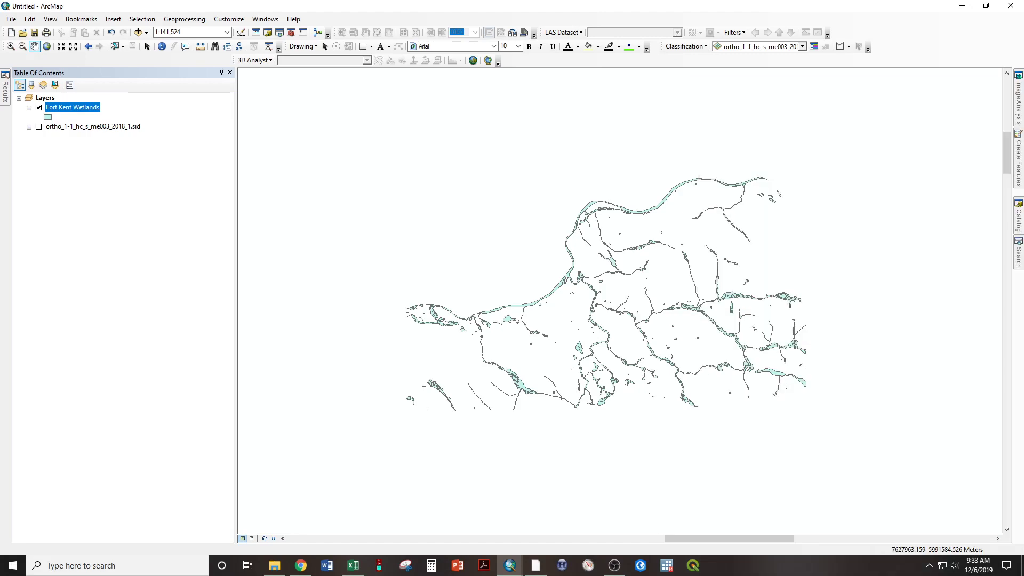
- In layer properties Symbology, use Categories > Unique values on the WETLAND_TY field
{"action": "right_click", "coordinate": [93, 109]}
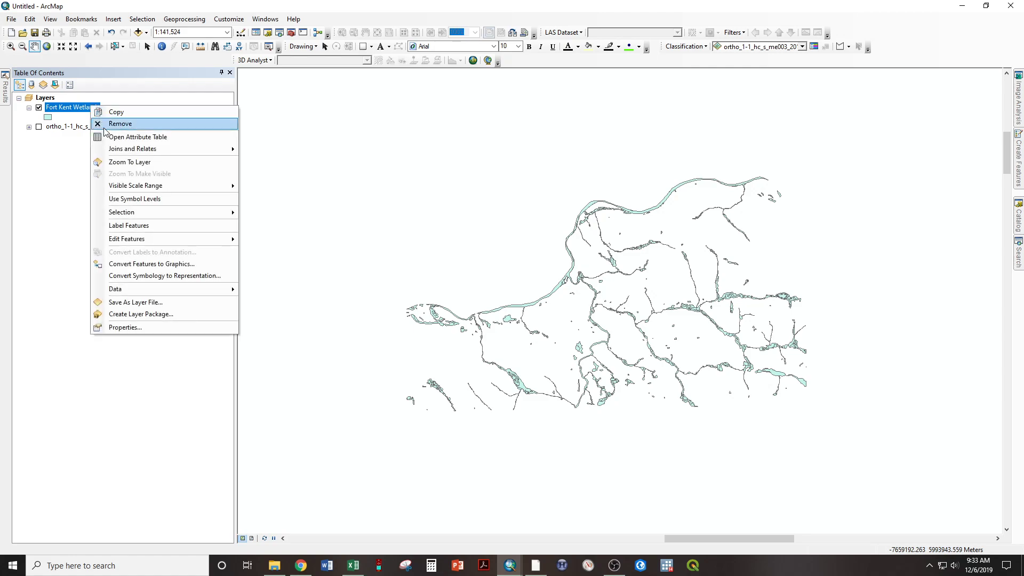
{"action": "left_click", "coordinate": [138, 329]}
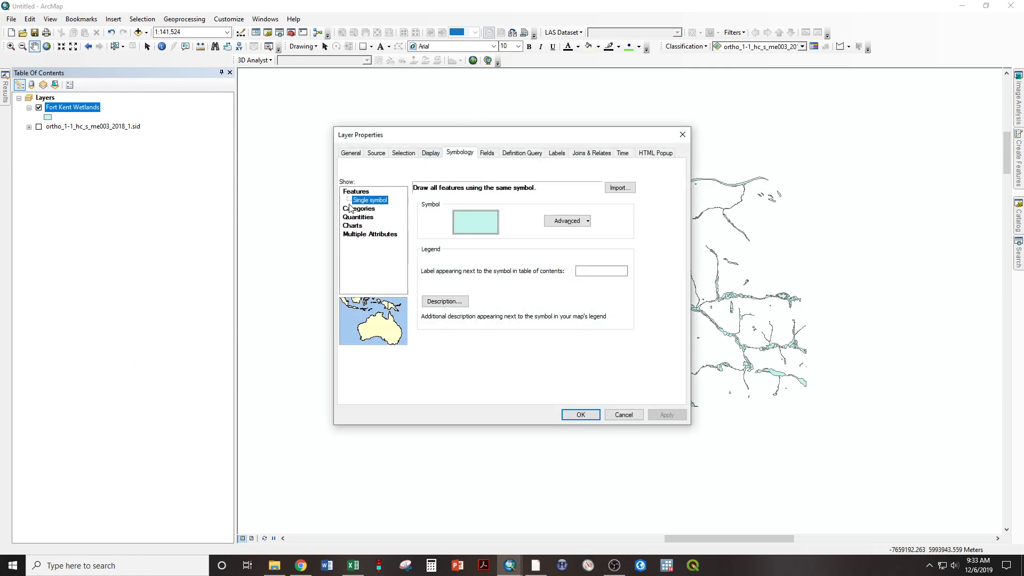
{"action": "left_click", "coordinate": [463, 155]}
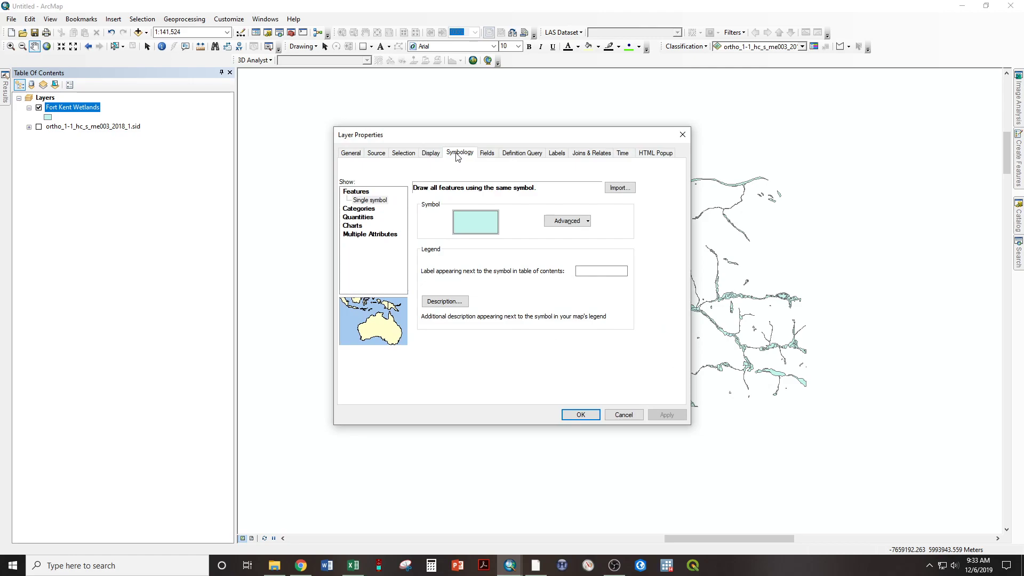
{"action": "left_click", "coordinate": [358, 209]}
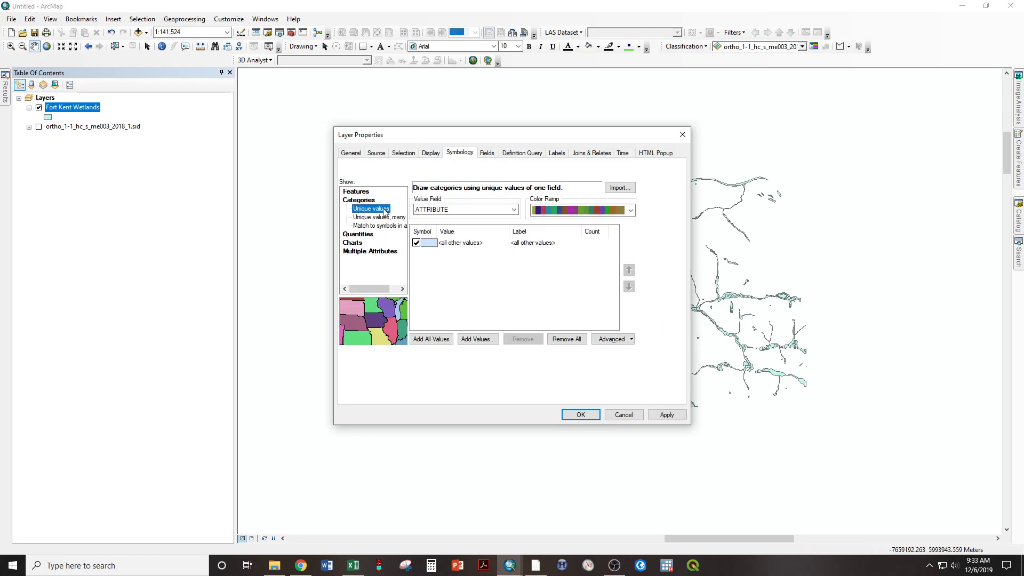
{"action": "left_click", "coordinate": [434, 209]}
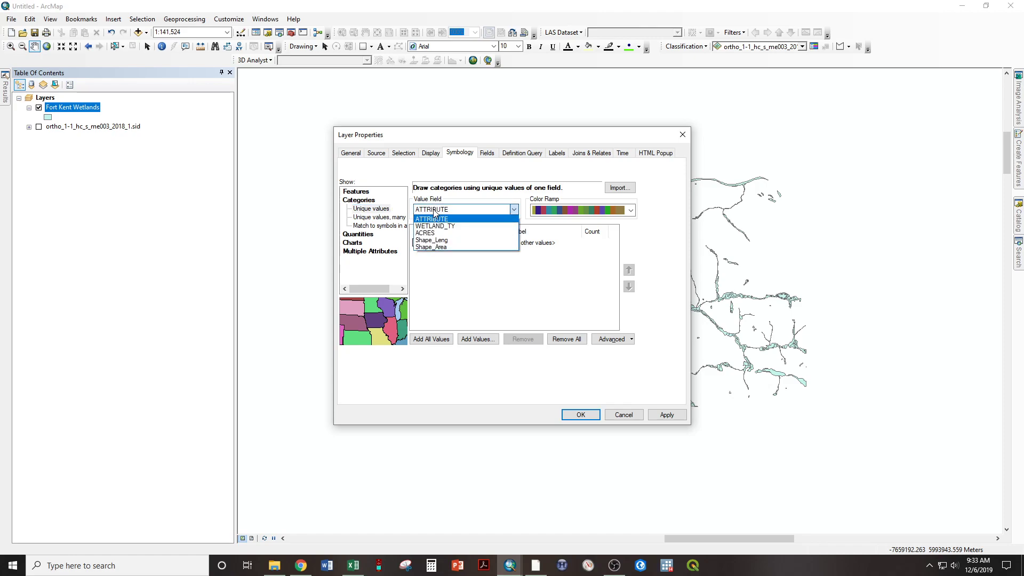
{"action": "left_click", "coordinate": [440, 226]}
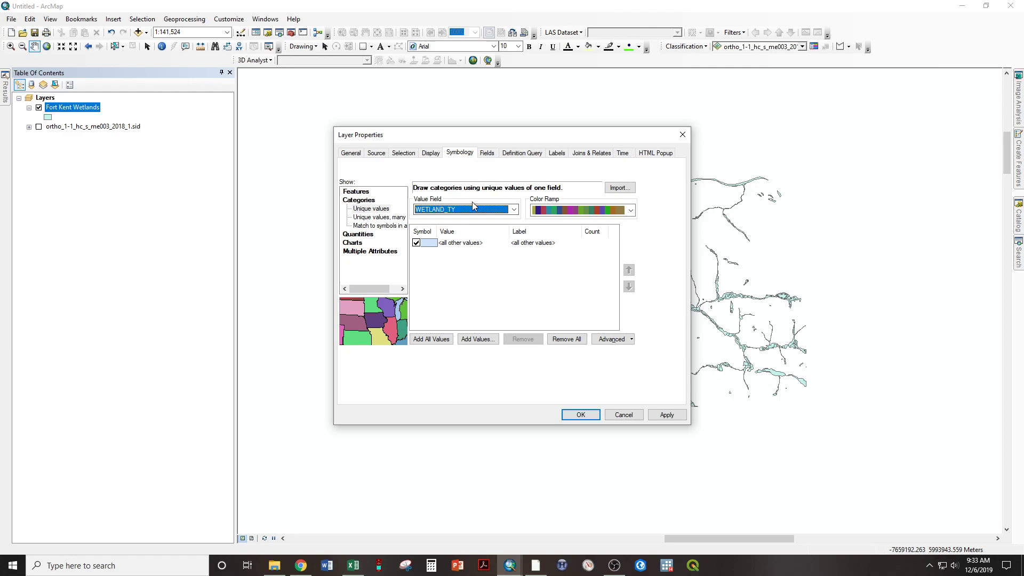
- Add all five WETLAND_TY values as categories and uncheck the <all other values> class
{"action": "left_click", "coordinate": [429, 341]}
{"action": "left_click", "coordinate": [430, 341]}
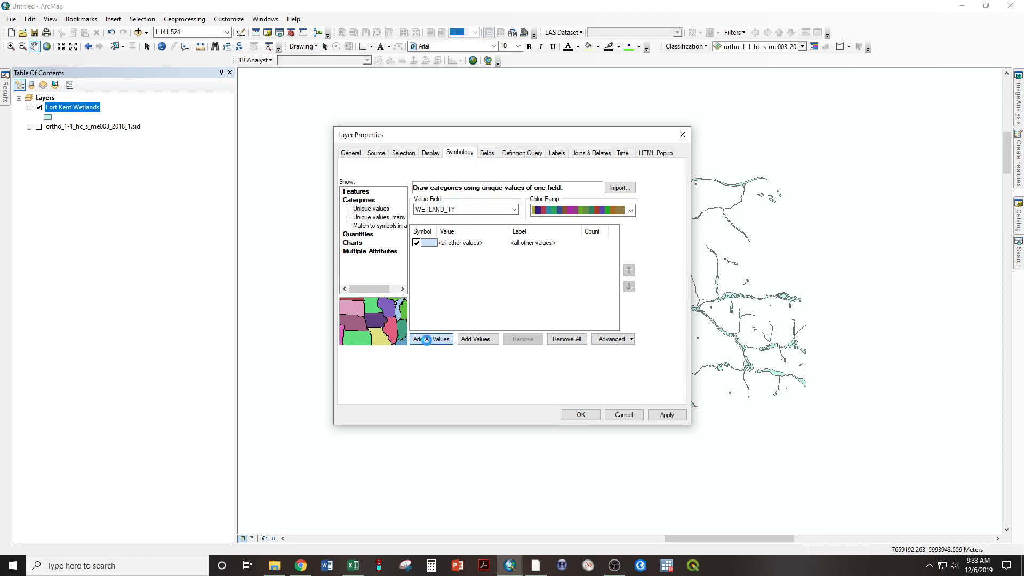
{"action": "left_click", "coordinate": [416, 243]}
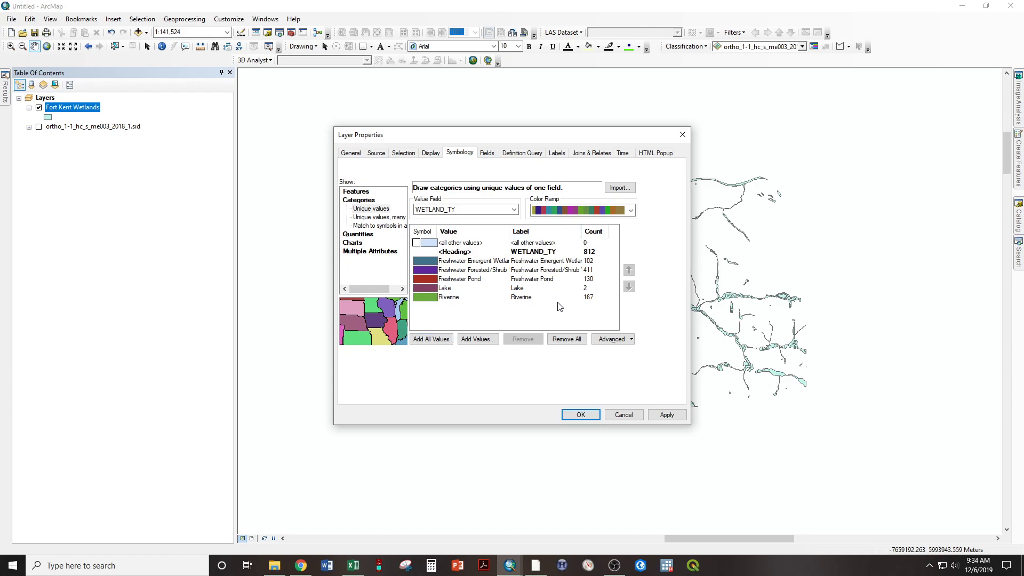
{"action": "left_click", "coordinate": [421, 301]}
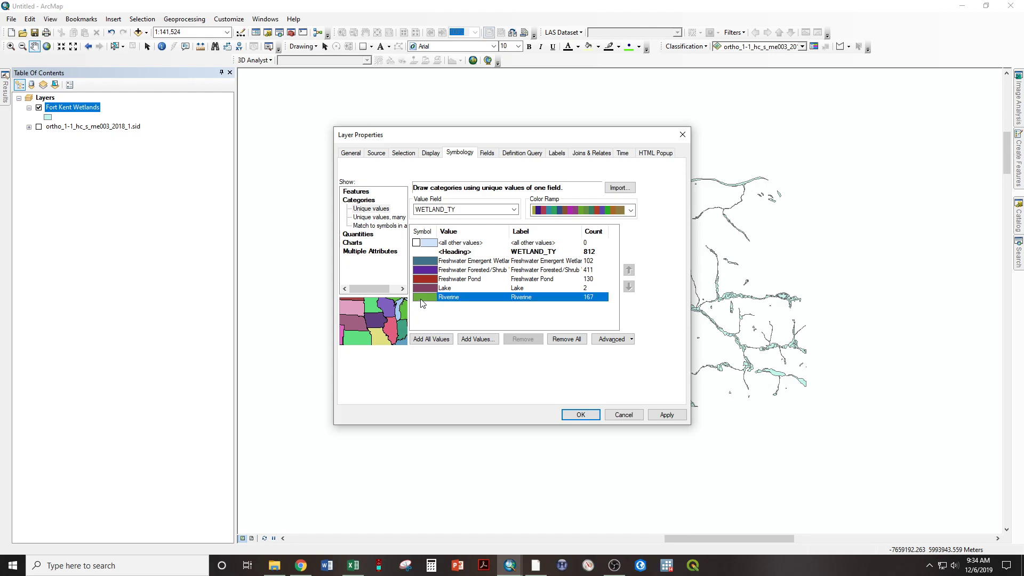
{"action": "double_click", "coordinate": [422, 301]}
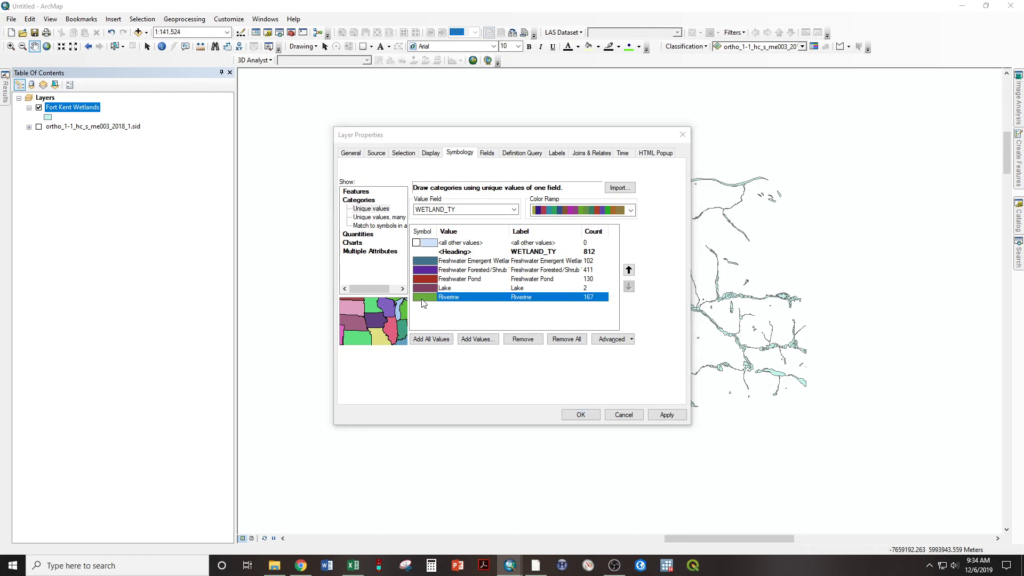
{"action": "left_click_drag", "start_coordinate": [928, 131], "coordinate": [645, 145]}
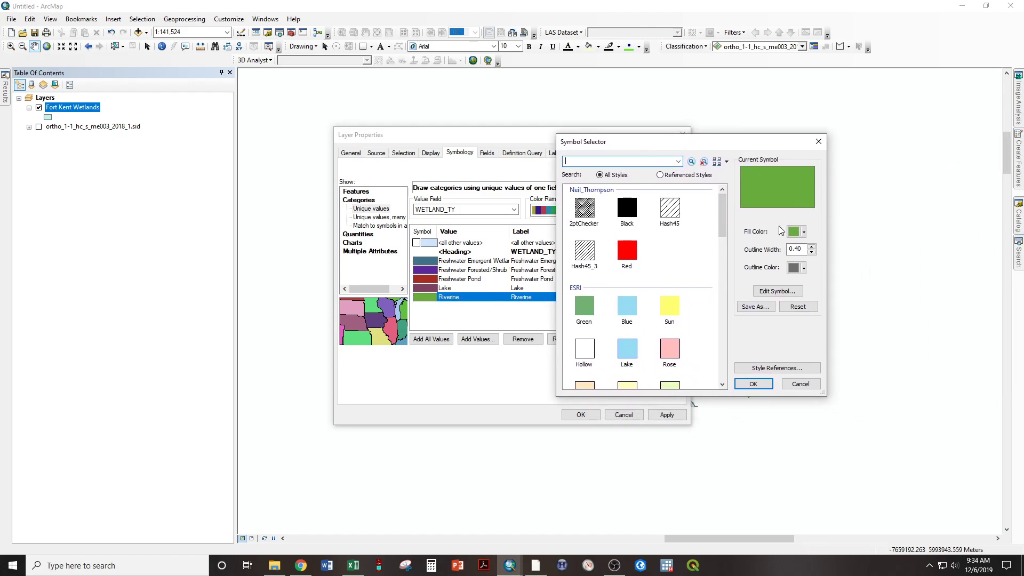
{"action": "left_click", "coordinate": [803, 231]}
{"action": "left_click", "coordinate": [782, 272]}
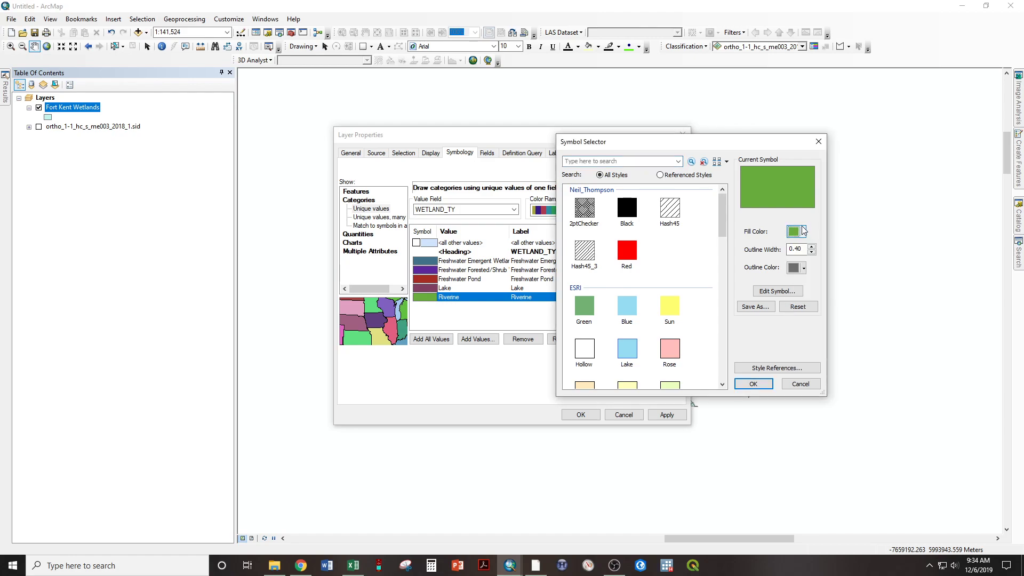
{"action": "left_click", "coordinate": [778, 290]}
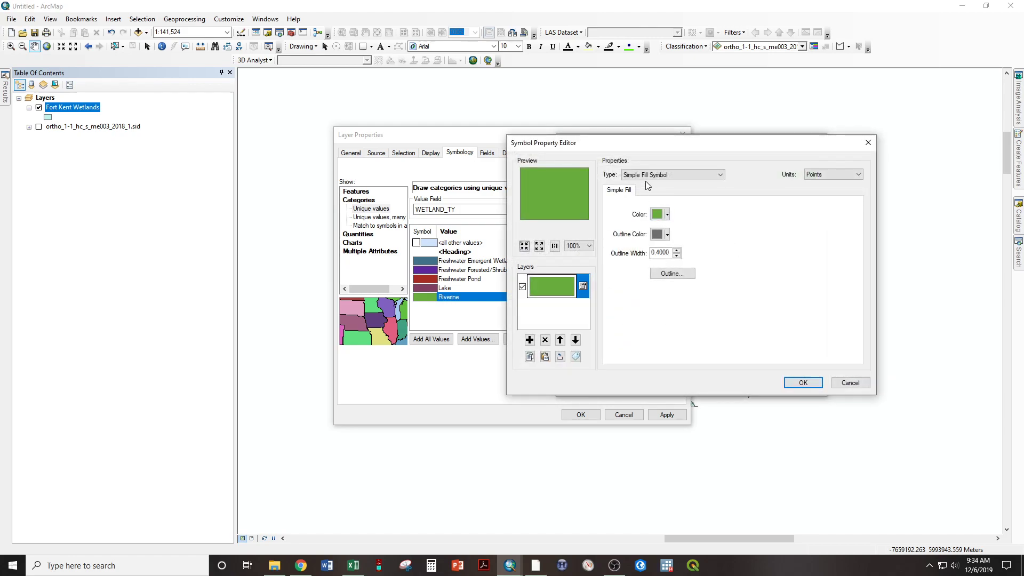
{"action": "left_click", "coordinate": [672, 175]}
{"action": "left_click", "coordinate": [652, 197]}
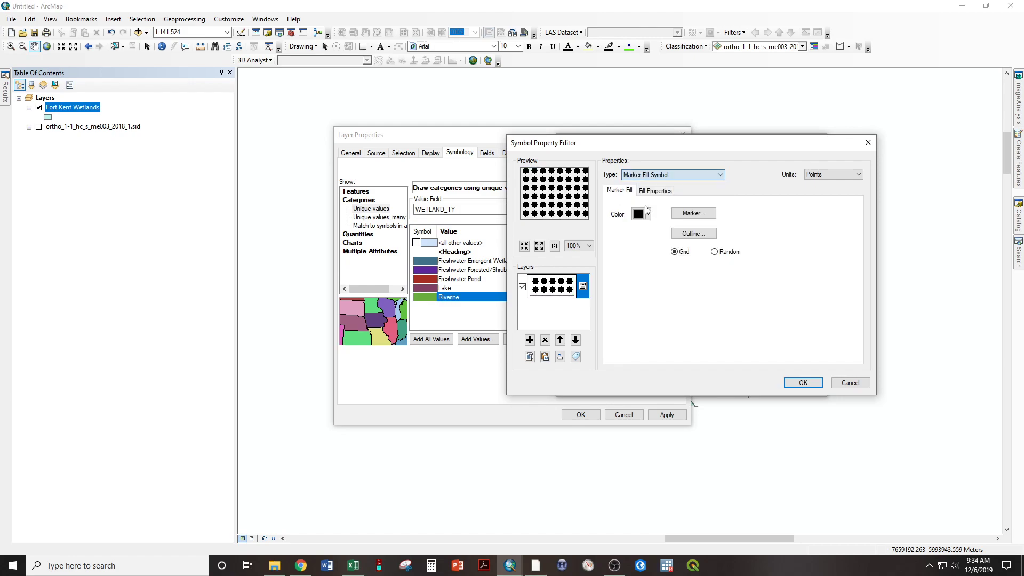
{"action": "left_click", "coordinate": [672, 175]}
{"action": "left_click", "coordinate": [656, 206]}
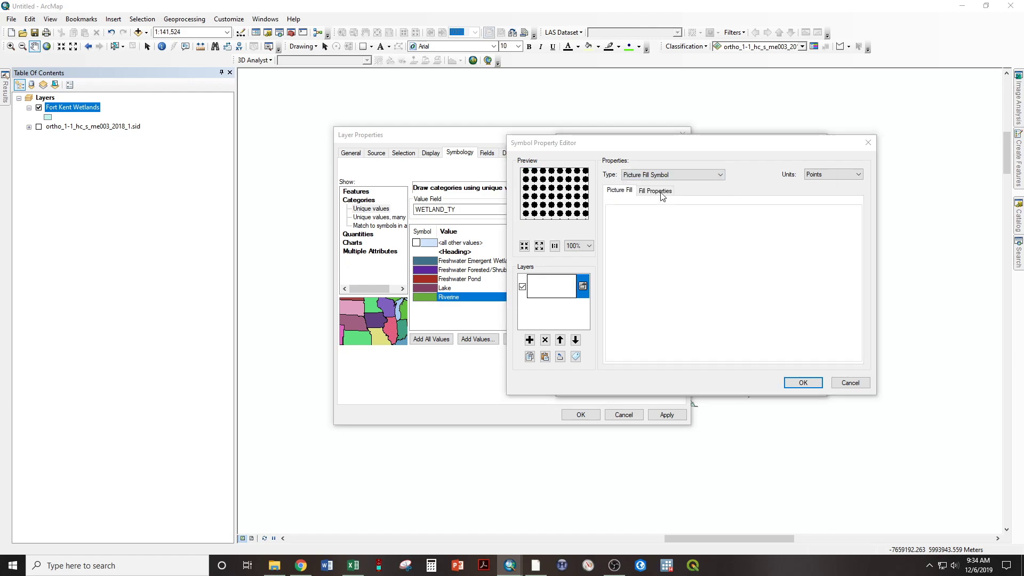
{"action": "left_click", "coordinate": [817, 343]}
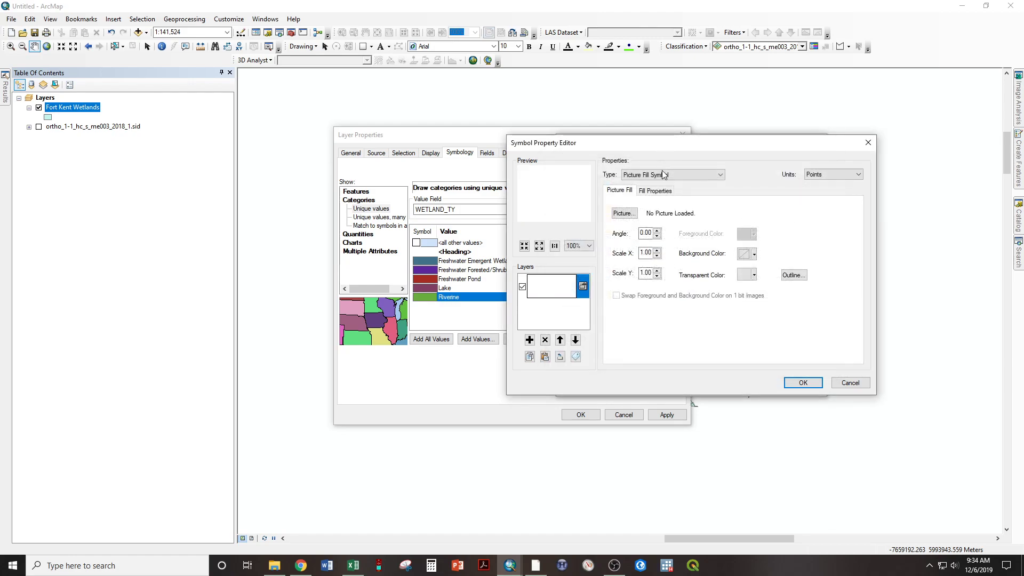
{"action": "left_click", "coordinate": [665, 175]}
{"action": "left_click", "coordinate": [661, 192]}
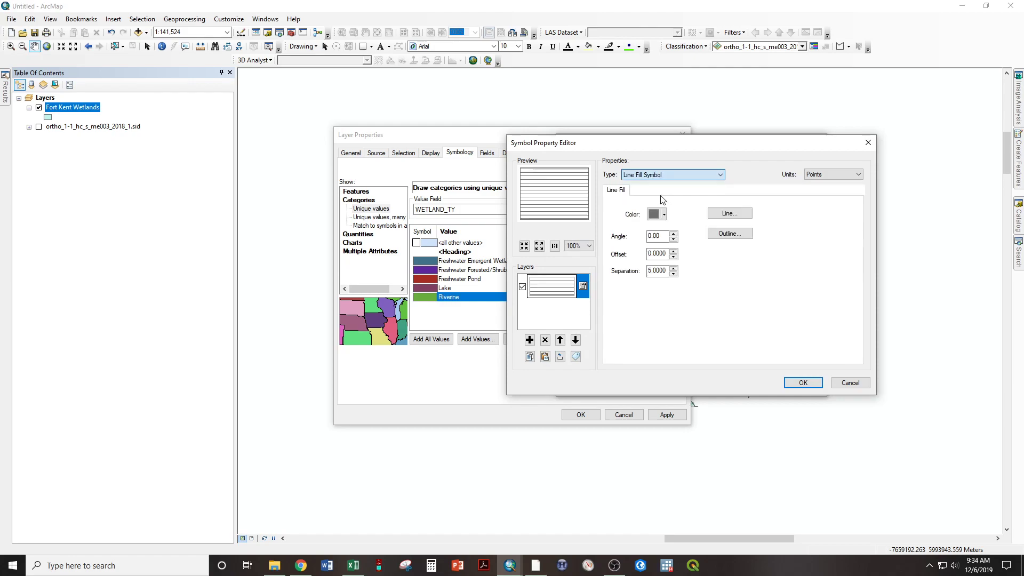
- Colour Riverine, Lake and Freshwater Pond with the light blue Lake fill
{"action": "left_click", "coordinate": [850, 383]}
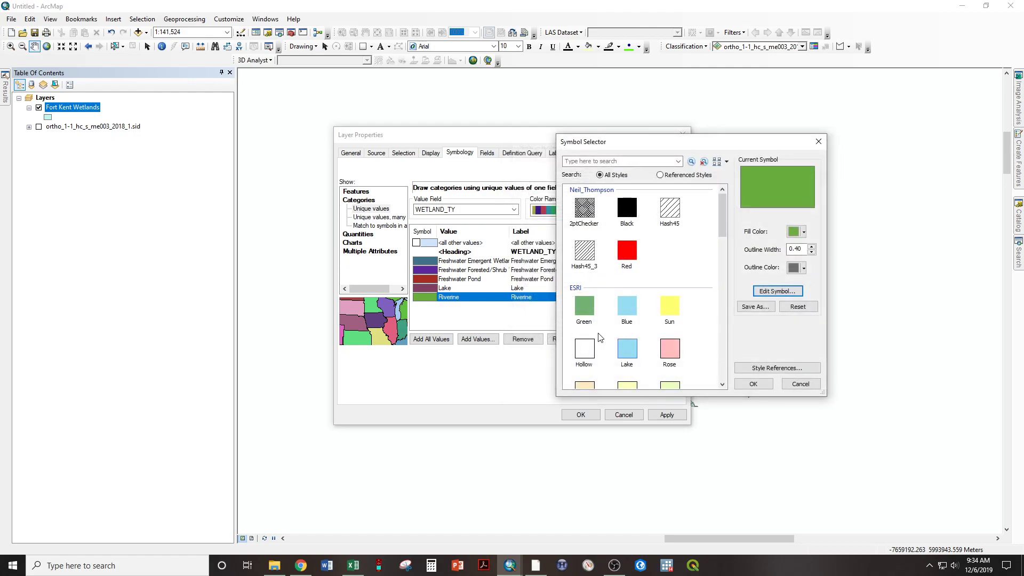
{"action": "double_click", "coordinate": [630, 345]}
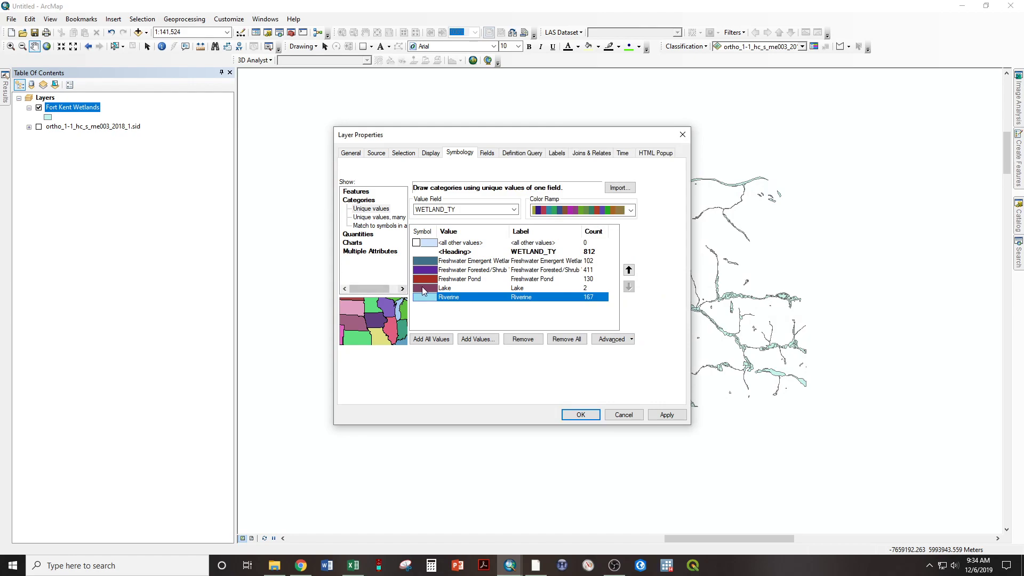
{"action": "double_click", "coordinate": [422, 287]}
{"action": "double_click", "coordinate": [629, 345]}
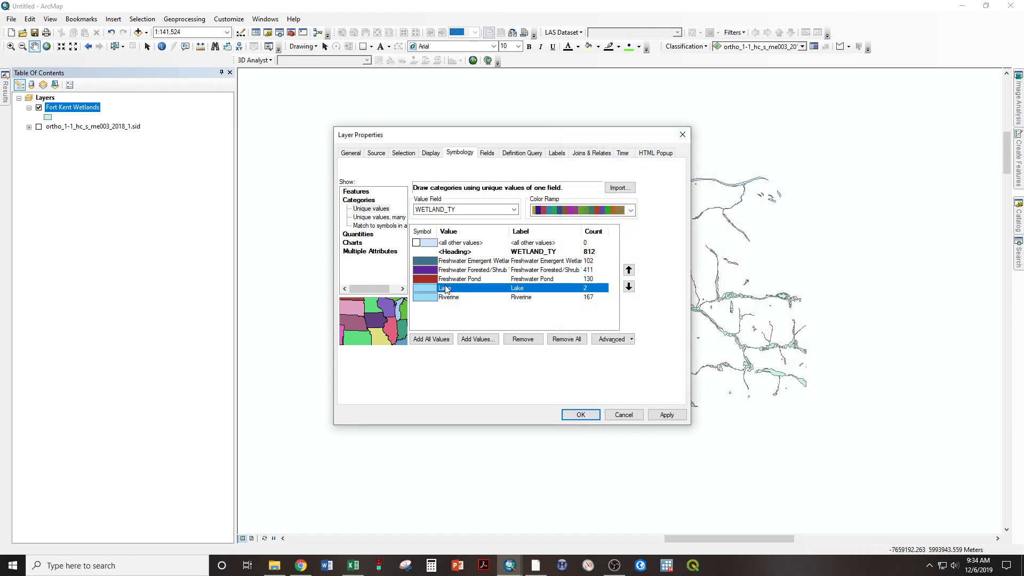
{"action": "double_click", "coordinate": [426, 277]}
{"action": "double_click", "coordinate": [629, 346]}
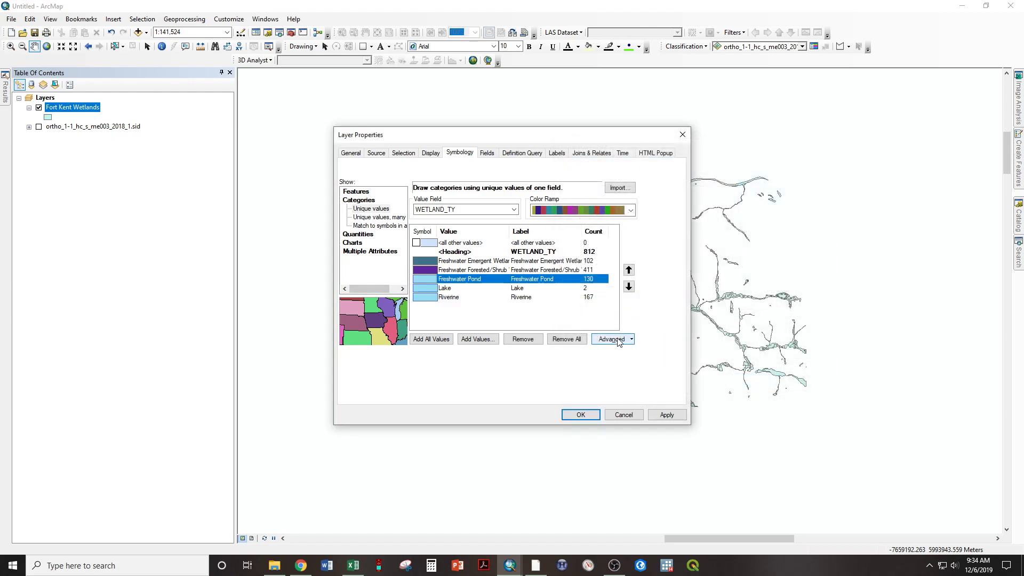
- Colour Freshwater Forested/Shrub and Freshwater Emergent Wetland green
{"action": "double_click", "coordinate": [419, 269]}
{"action": "left_click", "coordinate": [585, 308]}
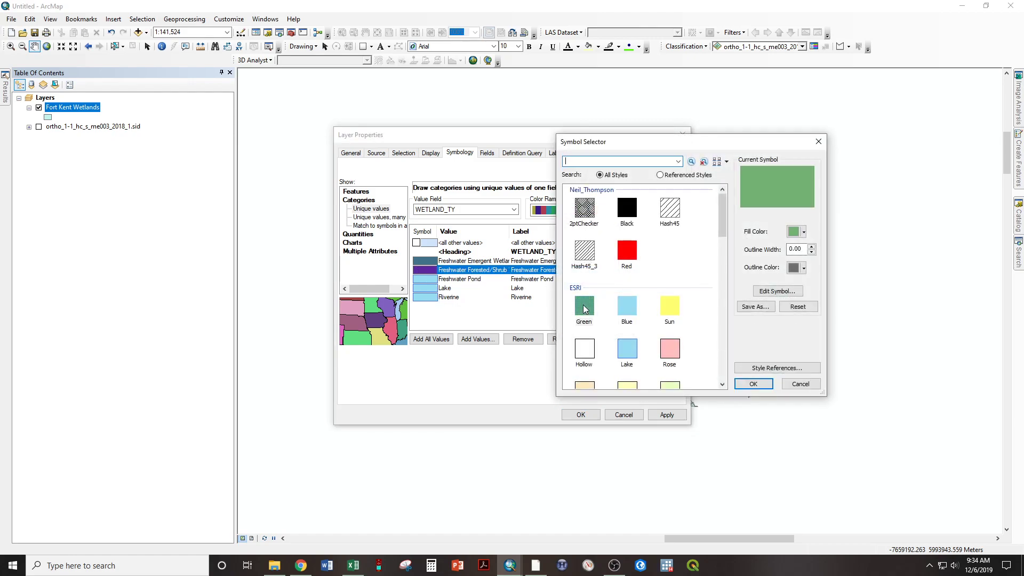
{"action": "double_click", "coordinate": [586, 309]}
{"action": "double_click", "coordinate": [424, 260]}
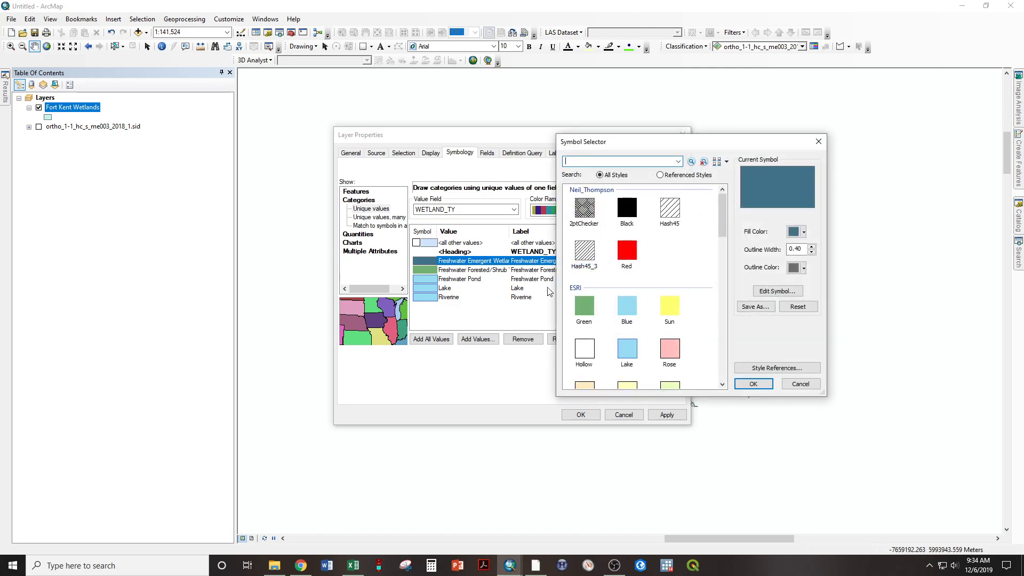
{"action": "double_click", "coordinate": [585, 307]}
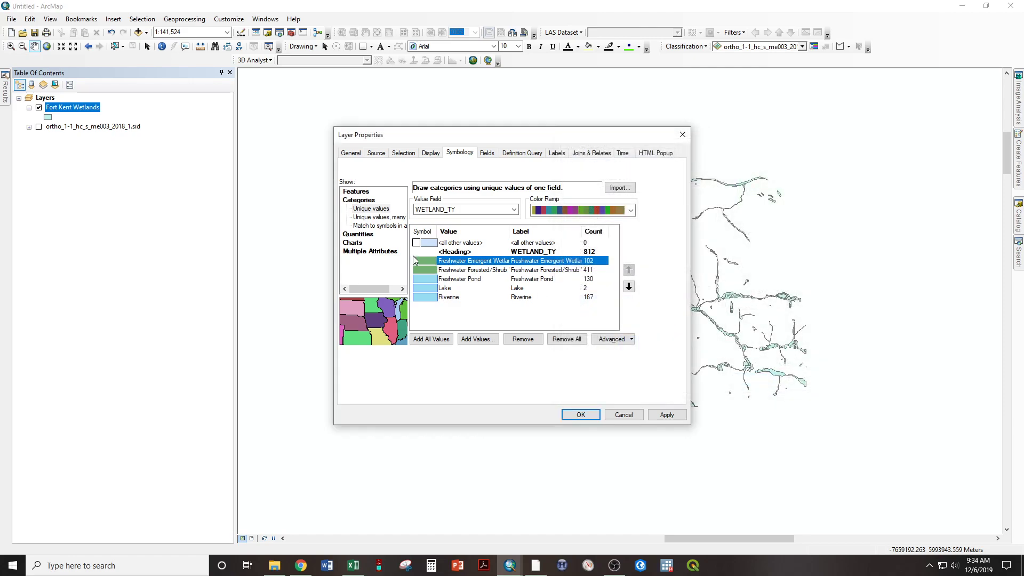
- Apply the new symbology and zoom in on the large green wetland enclosing blue ponds
{"action": "left_click", "coordinate": [573, 417]}
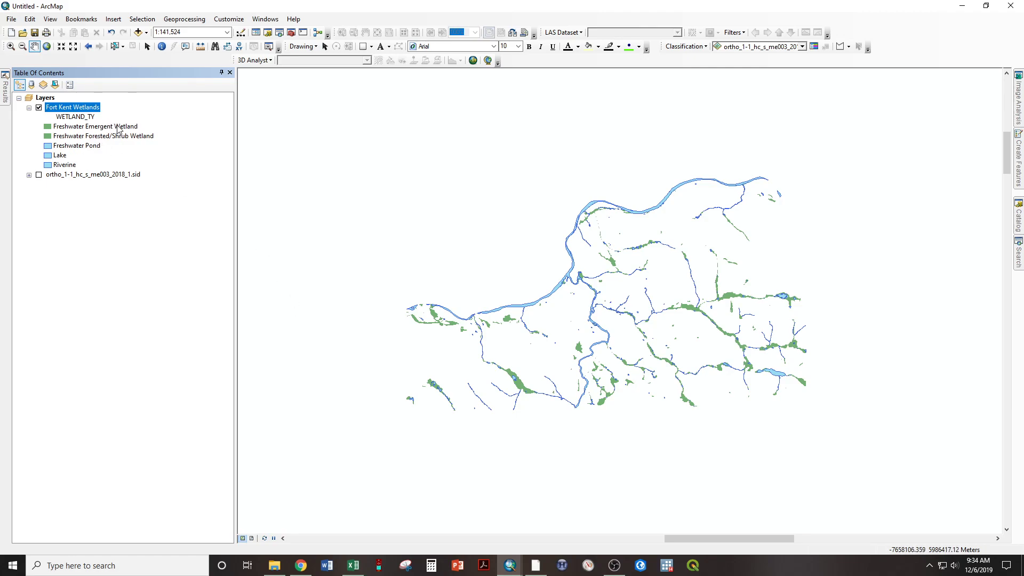
{"action": "scroll", "coordinate": [505, 397], "scroll_direction": "up", "scroll_amount": 1}
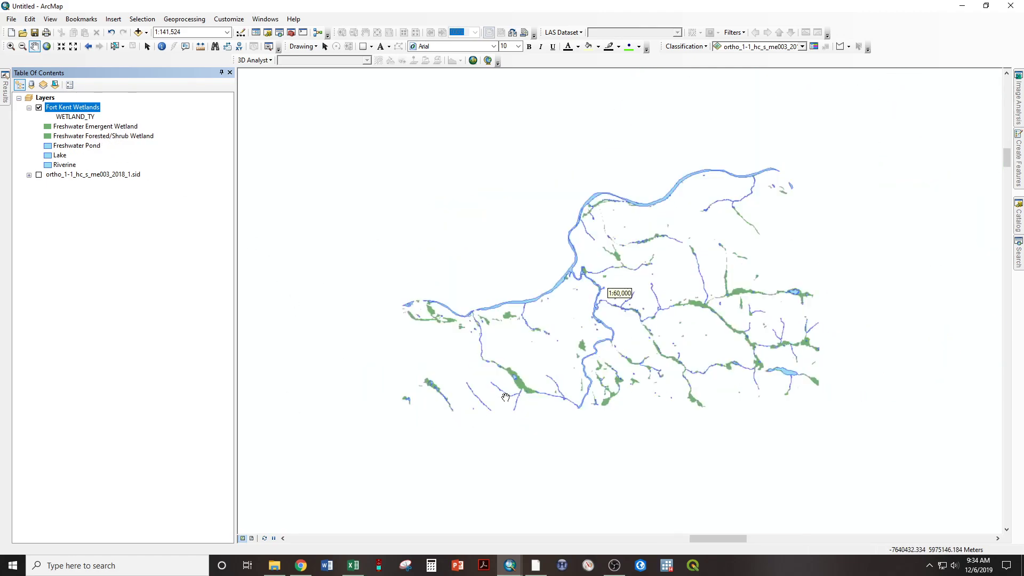
{"action": "scroll", "coordinate": [556, 415], "scroll_direction": "up", "scroll_amount": 2}
{"action": "scroll", "coordinate": [529, 397], "scroll_direction": "up", "scroll_amount": 2}
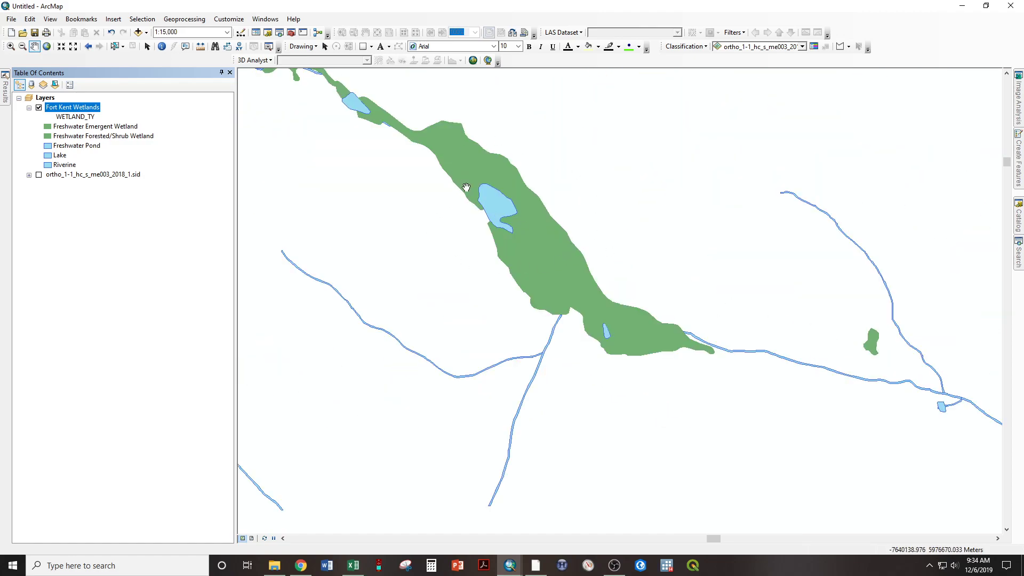
{"action": "mouse_move", "coordinate": [464, 212]}
{"action": "left_mouse_down"}
{"action": "mouse_move", "coordinate": [460, 345]}
{"action": "mouse_move", "coordinate": [592, 346]}
{"action": "left_mouse_up"}
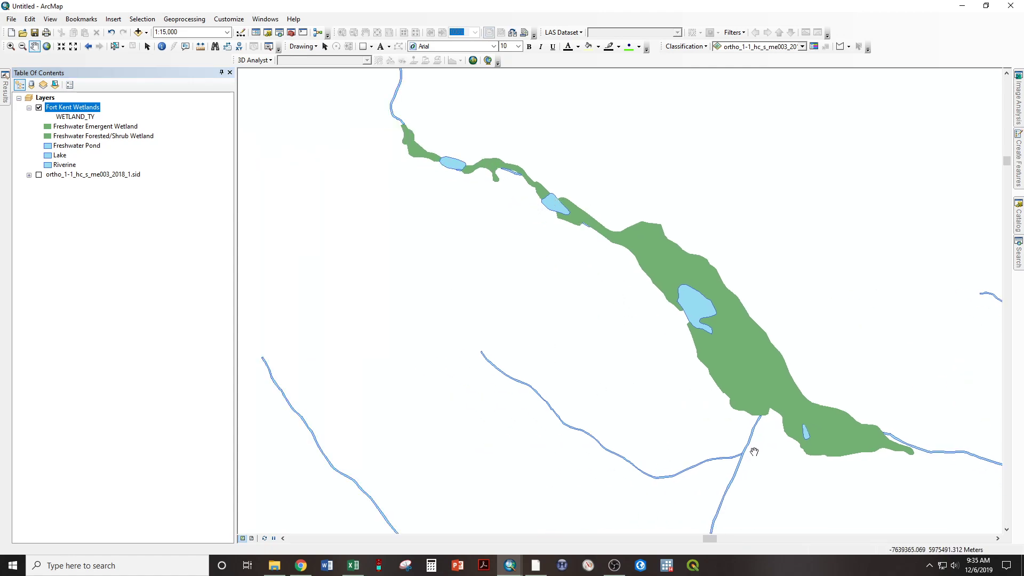
{"action": "left_click_drag", "start_coordinate": [754, 453], "coordinate": [632, 335]}
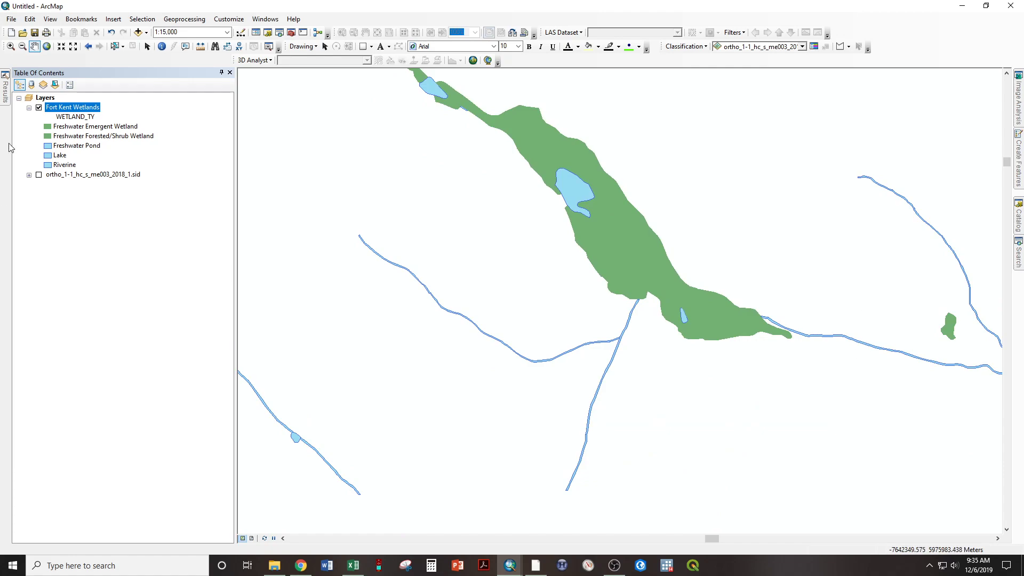
- Reopen the Fort Kent Wetlands attribute table and dock it beside the map
{"action": "right_click", "coordinate": [61, 108]}
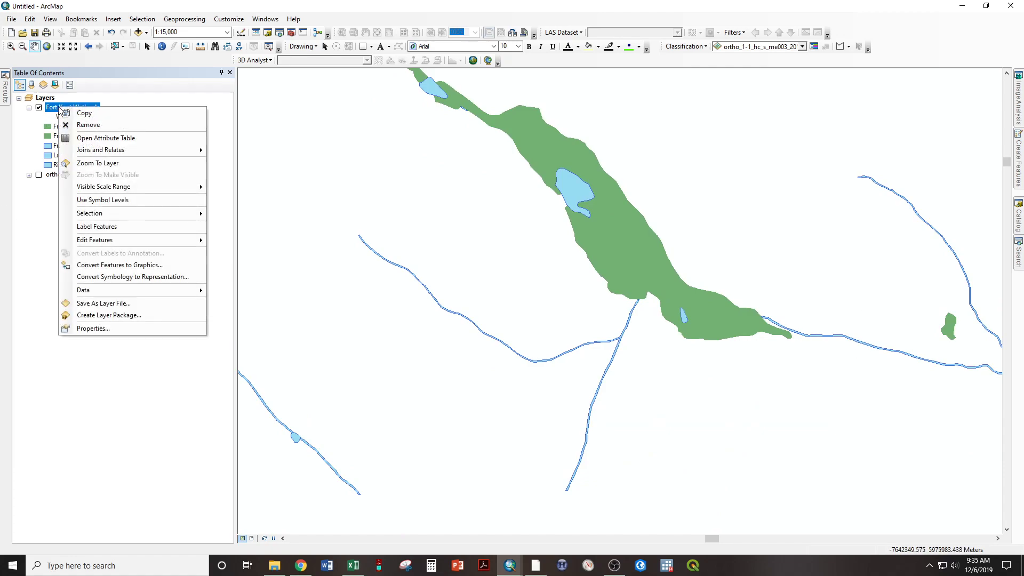
{"action": "left_click", "coordinate": [104, 138]}
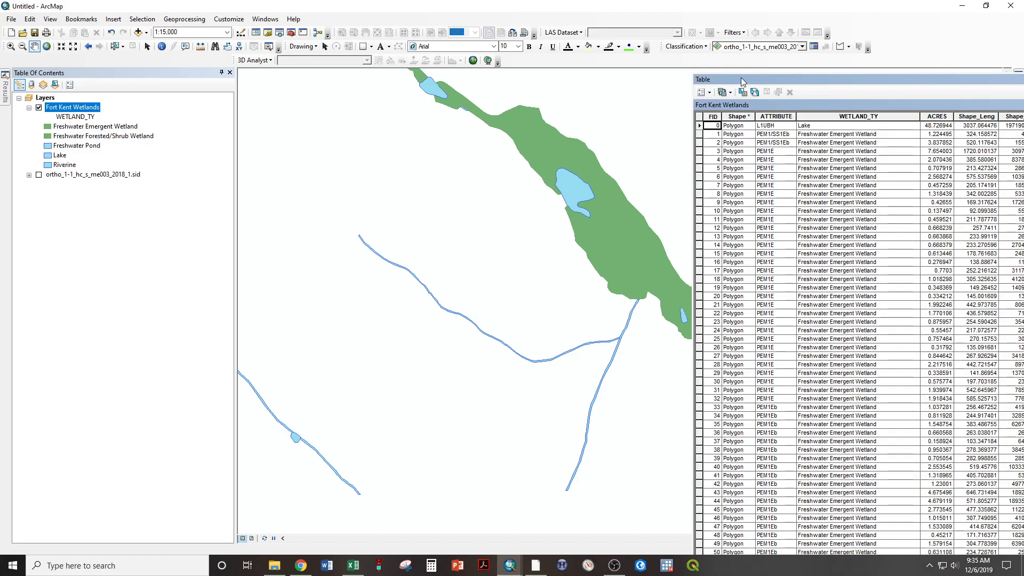
{"action": "left_click_drag", "start_coordinate": [740, 78], "coordinate": [574, 51]}
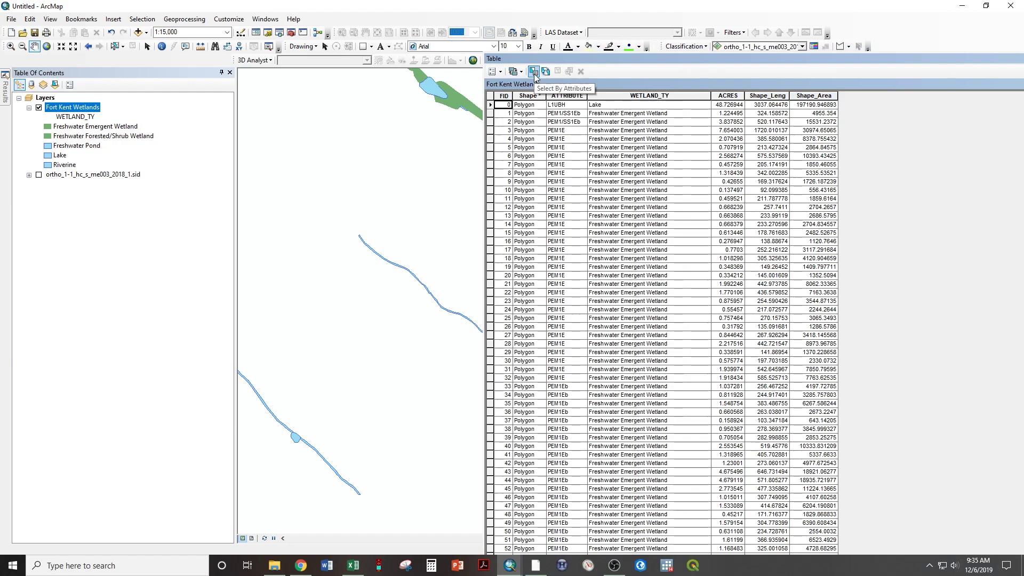
- Build a Select By Attributes query WETLAND_TY = 'Riverine' from the unique values list
{"action": "left_click", "coordinate": [534, 72]}
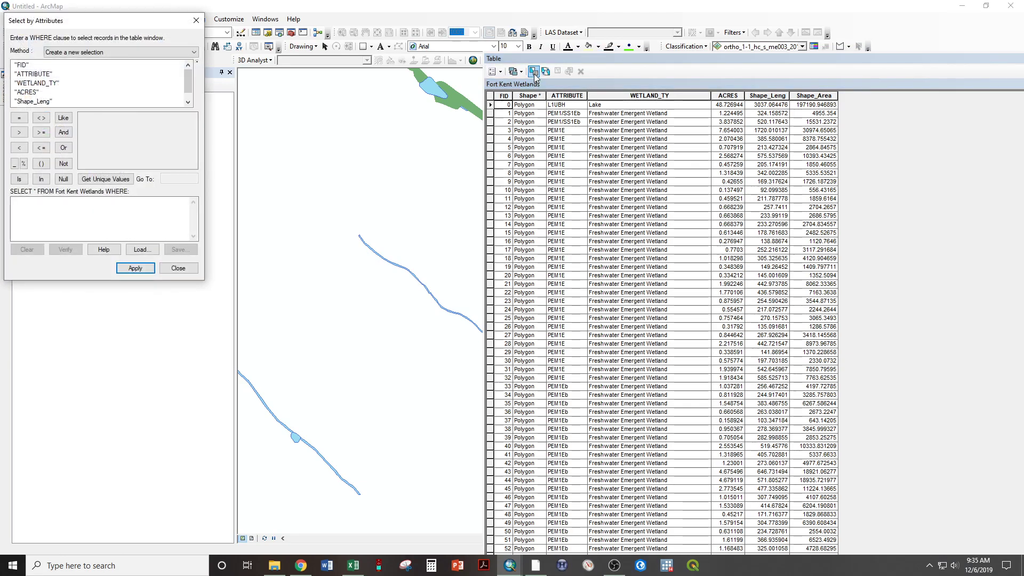
{"action": "double_click", "coordinate": [34, 83]}
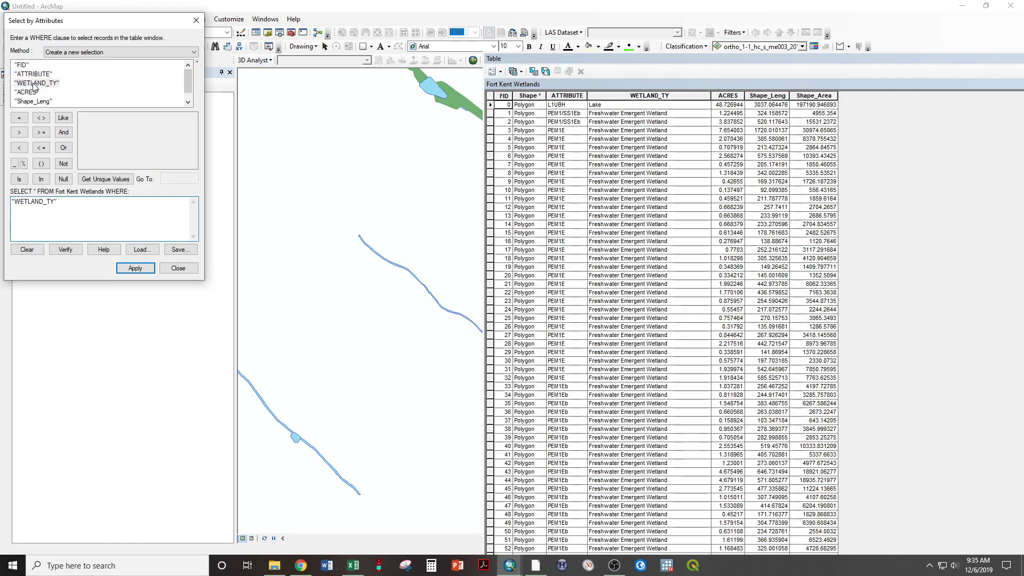
{"action": "left_click", "coordinate": [19, 118]}
{"action": "left_click", "coordinate": [106, 179]}
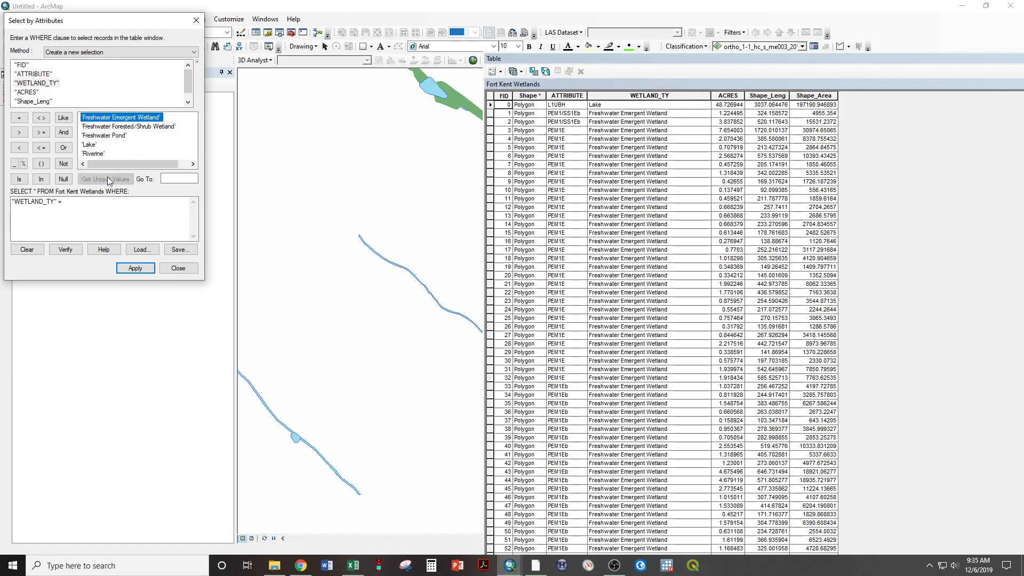
{"action": "left_click", "coordinate": [94, 154]}
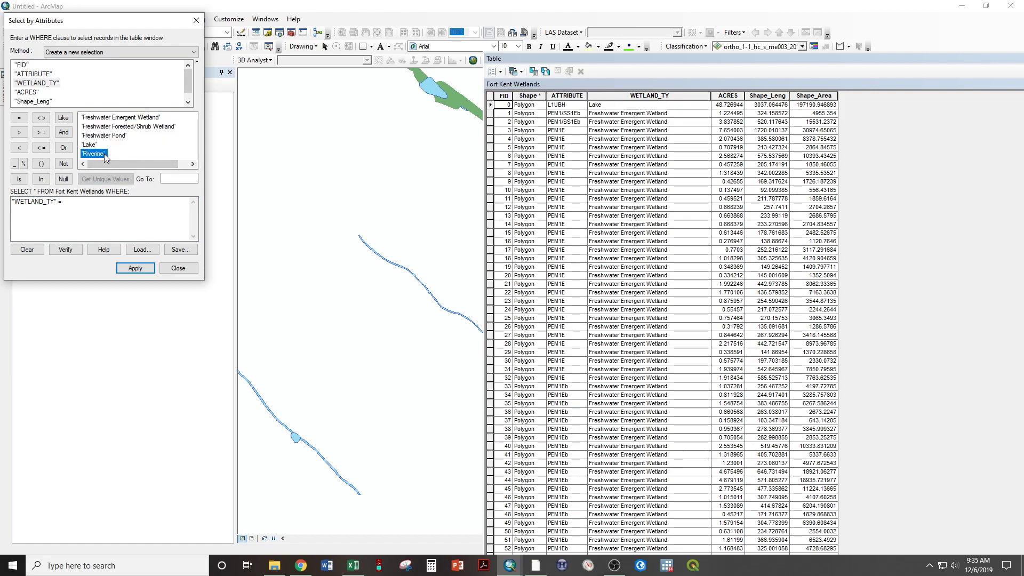
{"action": "double_click", "coordinate": [94, 154]}
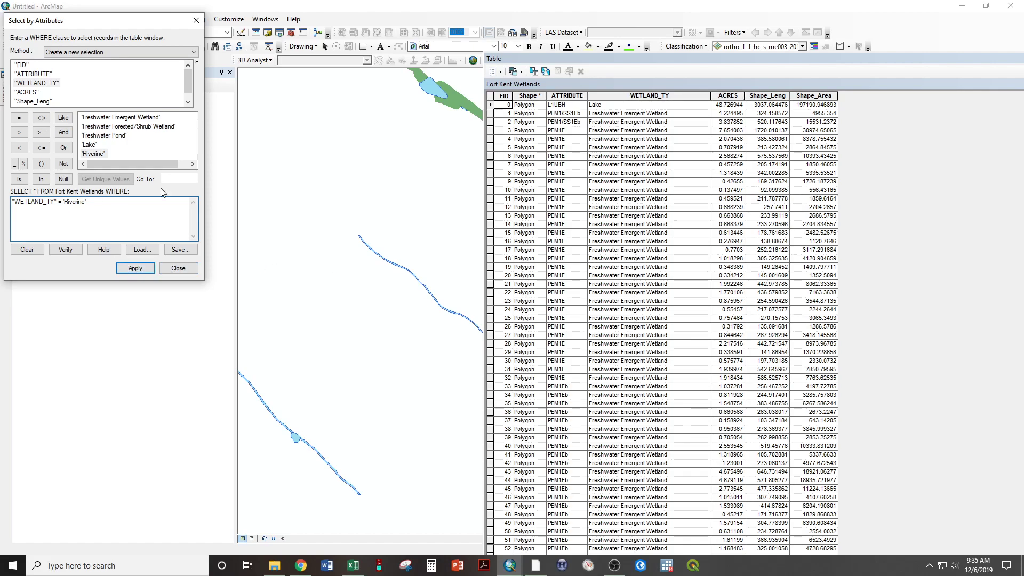
- Apply the query to select the 167 Riverine features and move the table to reveal the map
{"action": "left_click", "coordinate": [135, 268]}
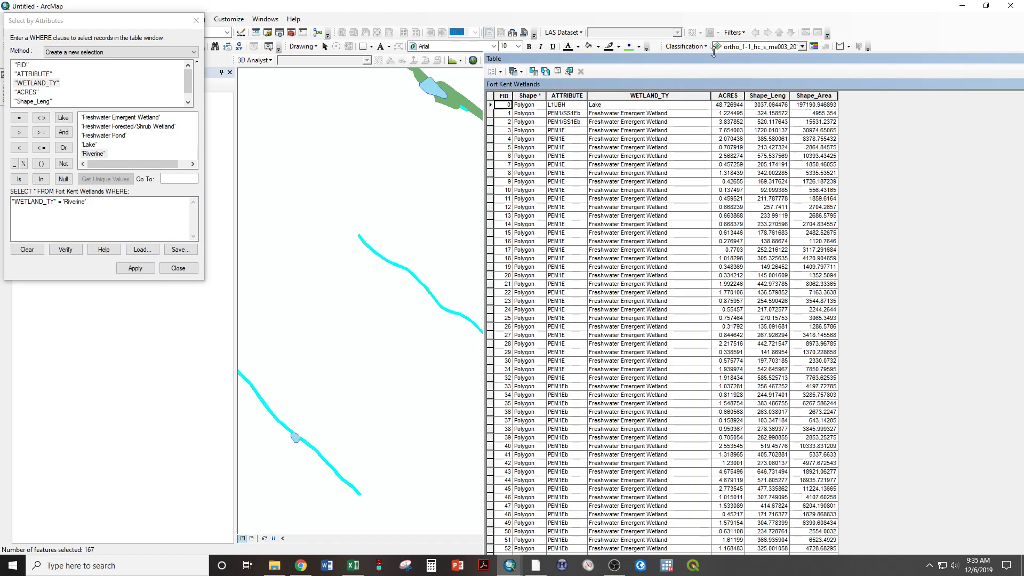
{"action": "mouse_move", "coordinate": [719, 60]}
{"action": "left_mouse_down"}
{"action": "mouse_move", "coordinate": [701, 206]}
{"action": "mouse_move", "coordinate": [653, 44]}
{"action": "left_mouse_up"}
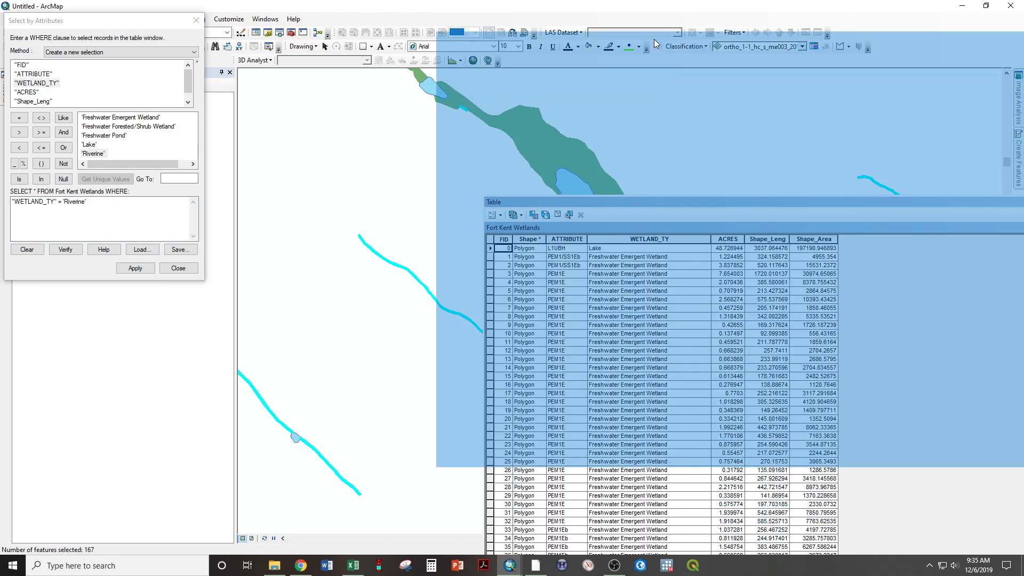
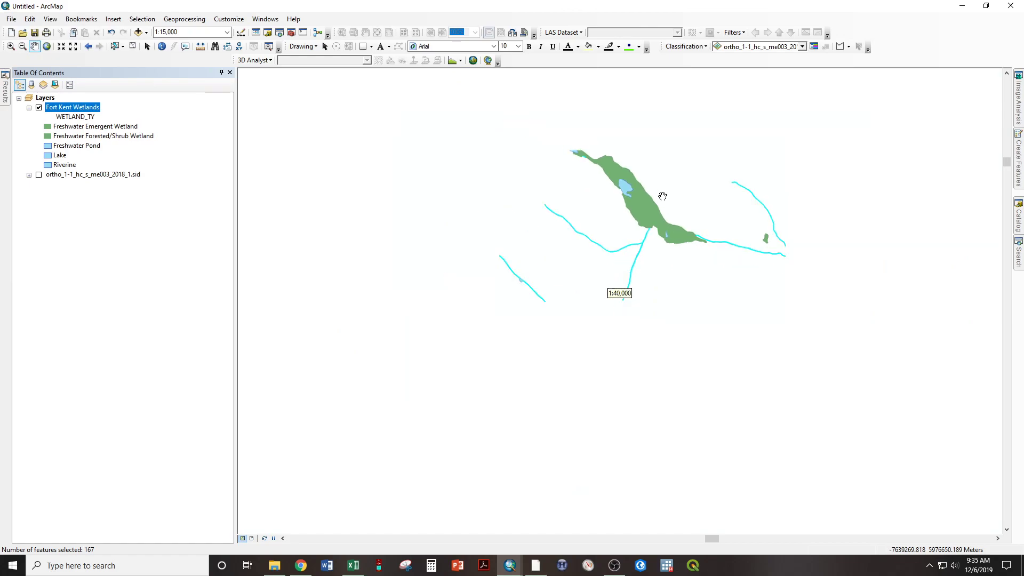
{"action": "scroll", "coordinate": [662, 196], "scroll_direction": "down", "scroll_amount": 3}
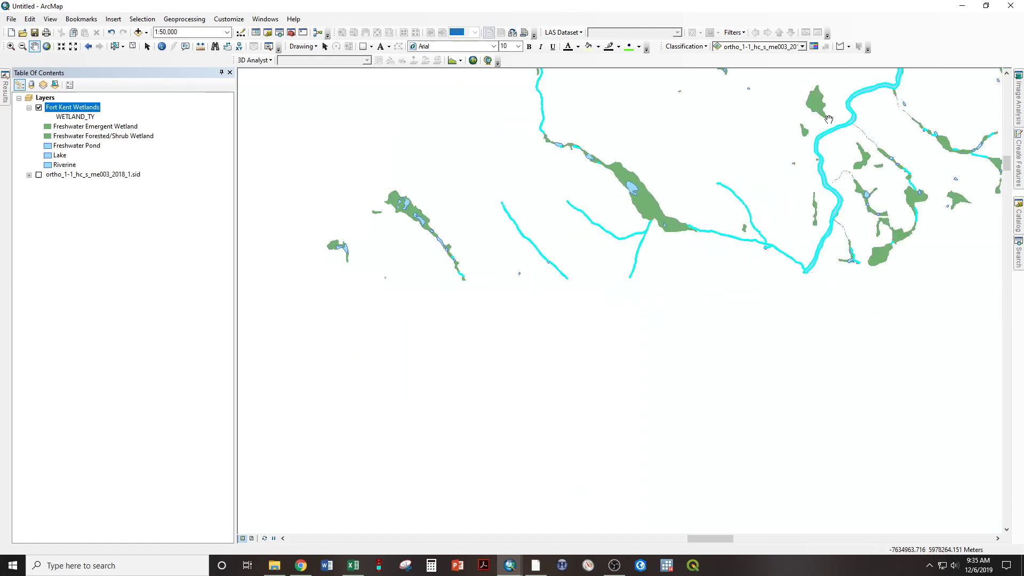
- Pan the map to reveal the larger river area around Fort Kent
{"action": "left_click_drag", "start_coordinate": [828, 119], "coordinate": [602, 335]}
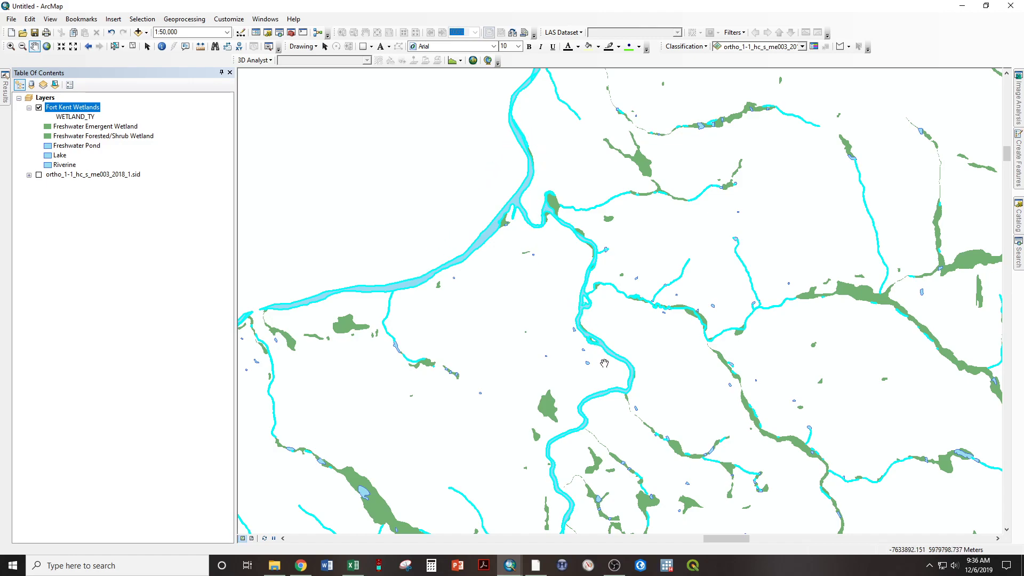
- Start a Buffer on Fort Kent Wetlands with a 250 Feet distance
{"action": "left_click", "coordinate": [178, 20]}
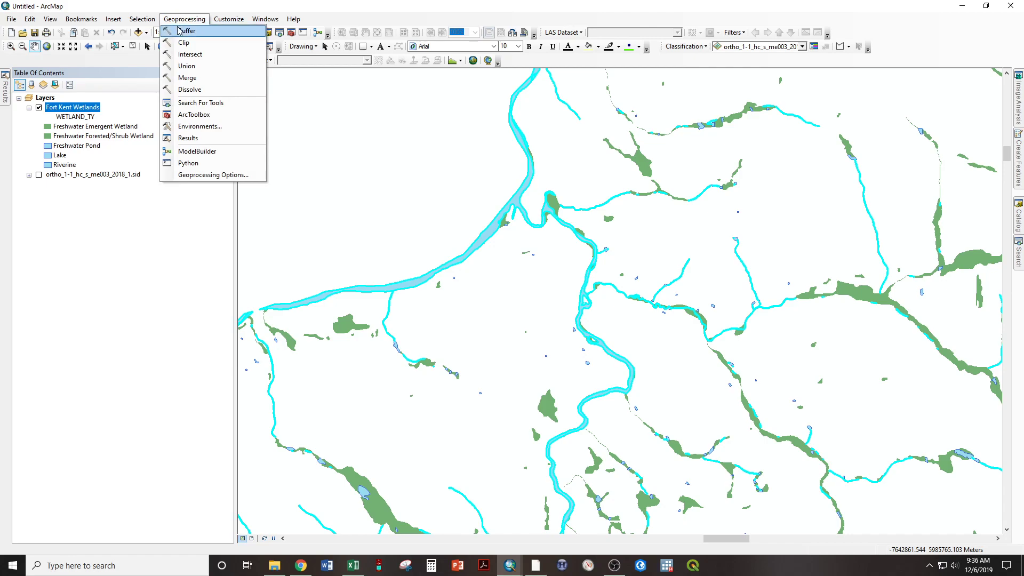
{"action": "left_click", "coordinate": [186, 31]}
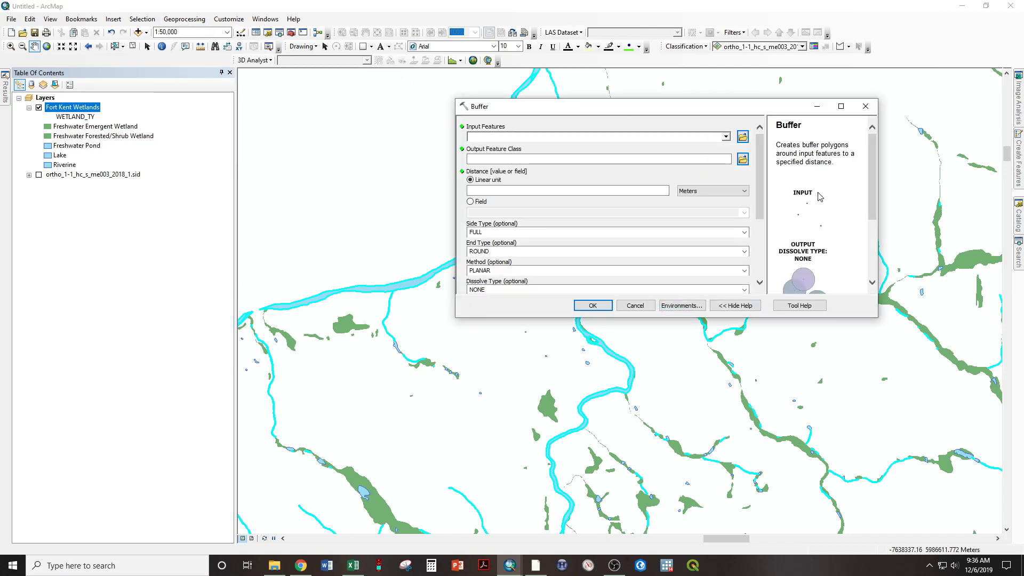
{"action": "left_click", "coordinate": [726, 138]}
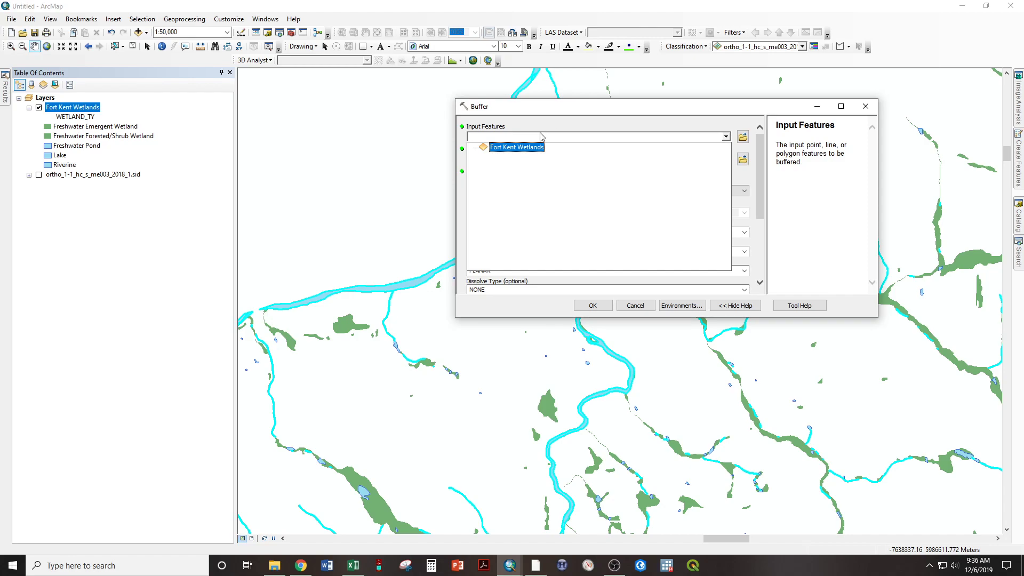
{"action": "left_click", "coordinate": [522, 152]}
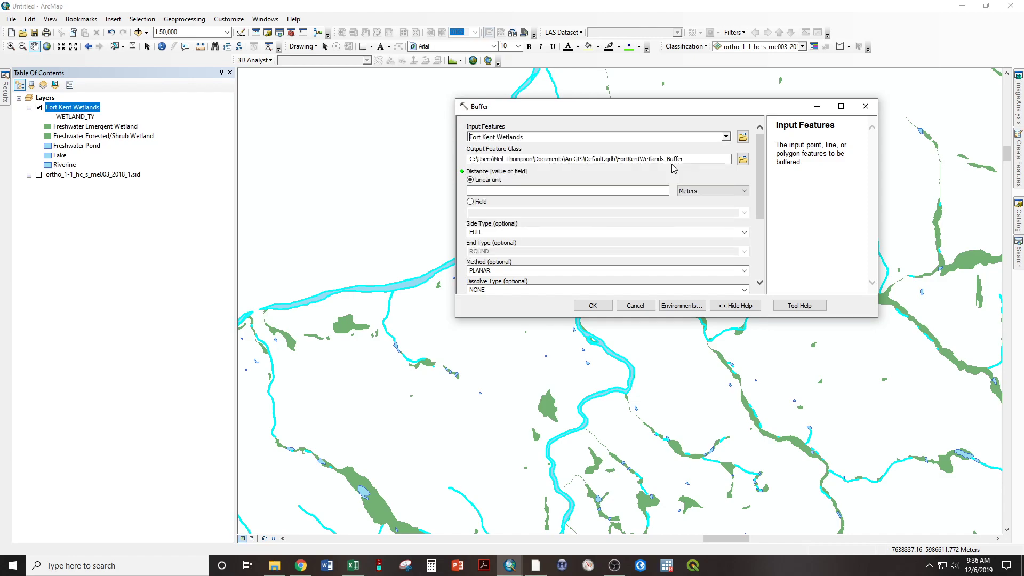
{"action": "left_click", "coordinate": [712, 190]}
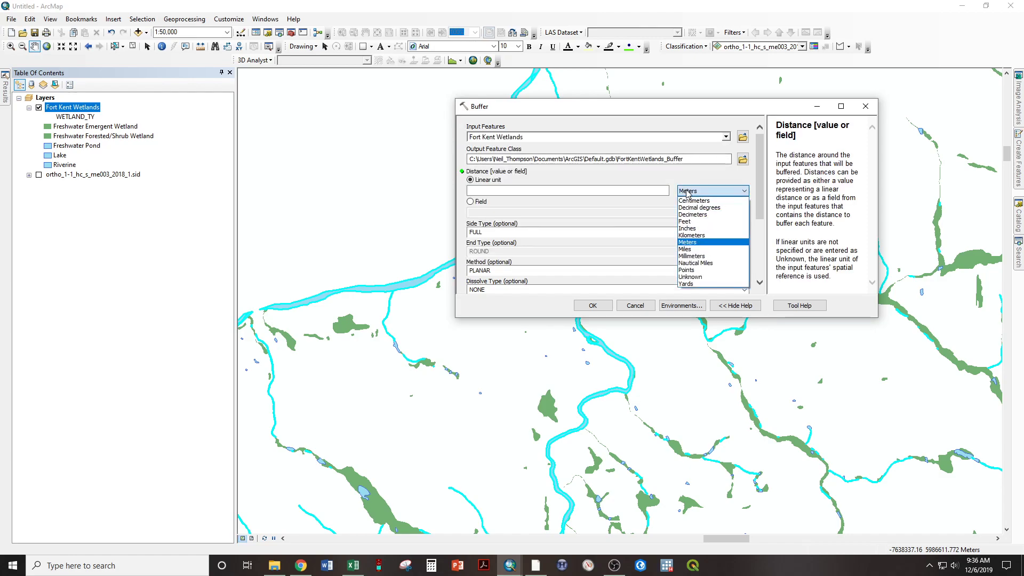
{"action": "left_click", "coordinate": [688, 221]}
{"action": "left_click", "coordinate": [609, 191]}
{"action": "type", "text": "250"}
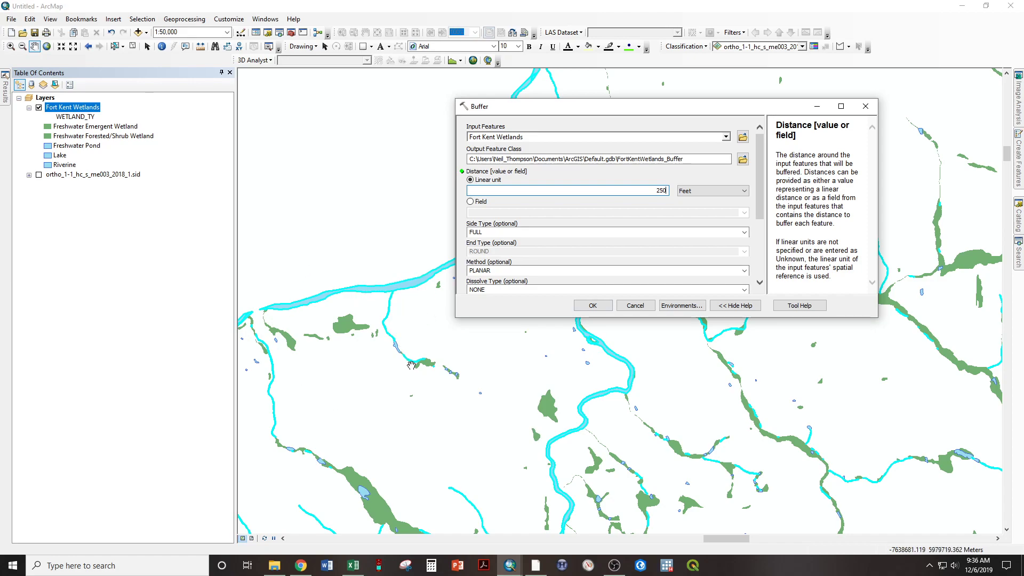
{"action": "scroll", "coordinate": [759, 199], "scroll_direction": "down", "scroll_amount": 3}
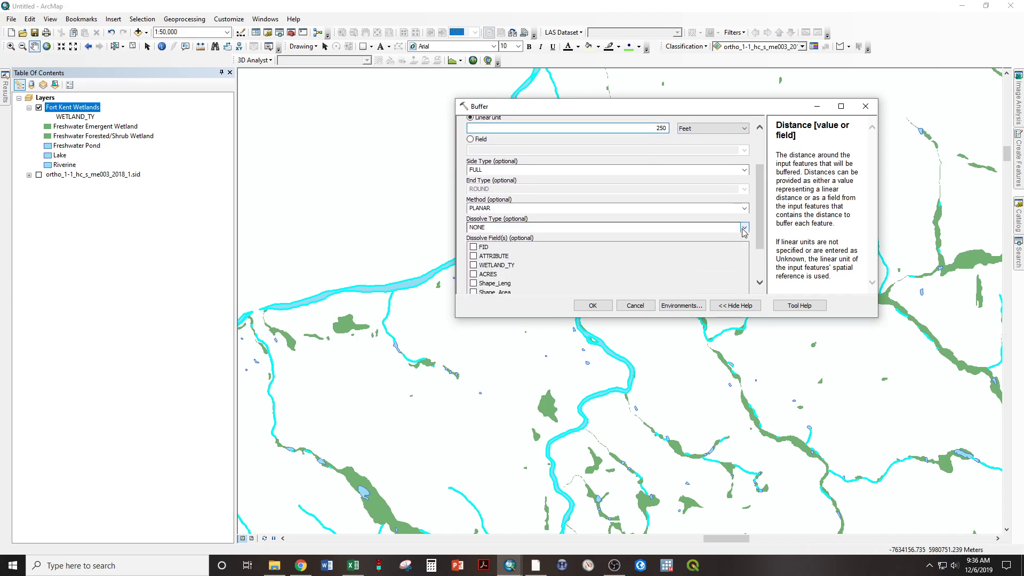
- Set Dissolve Type to ALL and run the buffer as FortKentWetlands_Buffer
{"action": "left_click", "coordinate": [744, 229]}
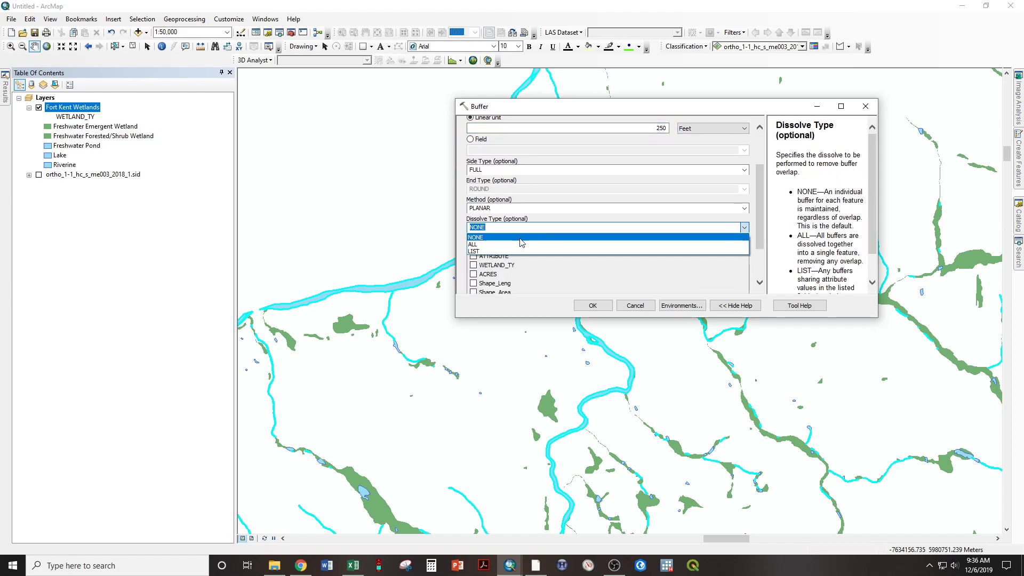
{"action": "left_click", "coordinate": [500, 241]}
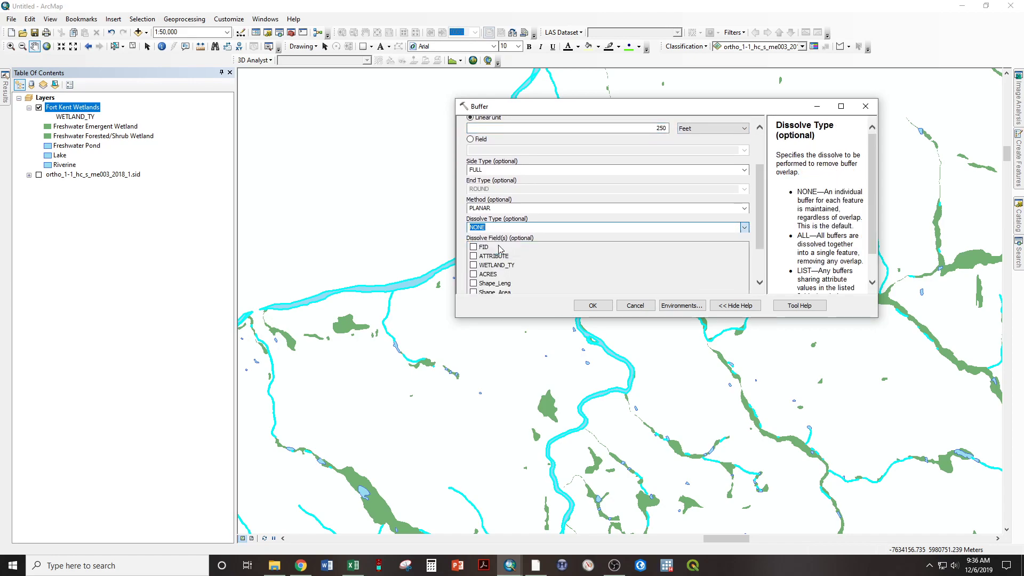
{"action": "key", "text": "Down"}
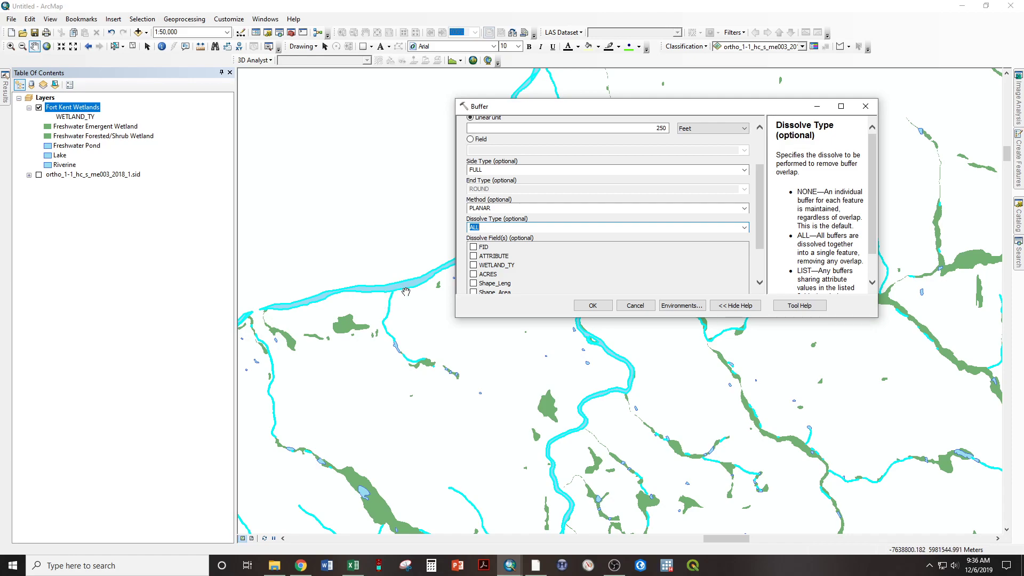
{"action": "left_click", "coordinate": [593, 306]}
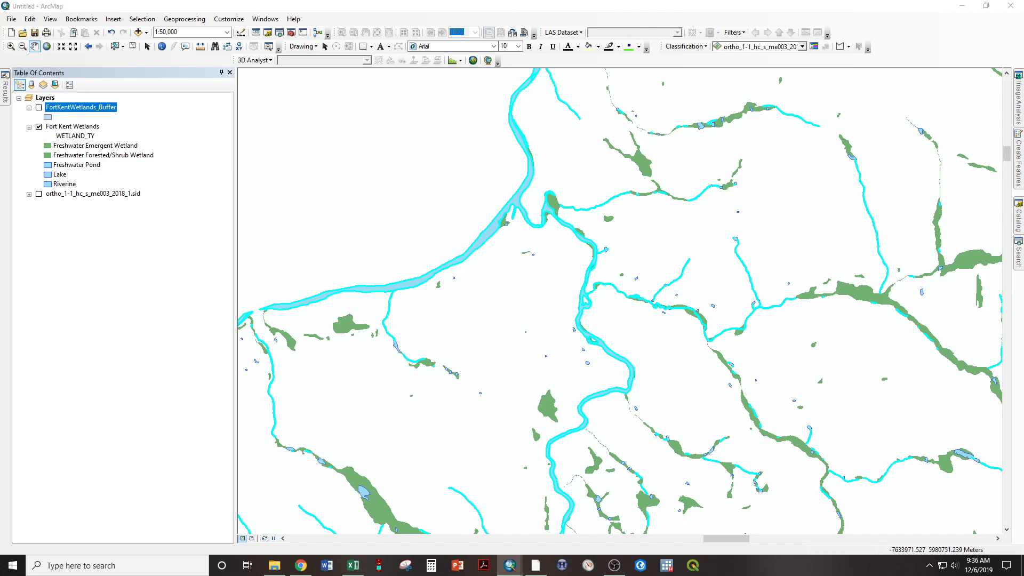
- Dismiss the buffer report, turn on FortKentWetlands_Buffer and pan along the western streams
{"action": "left_click_drag", "start_coordinate": [596, 77], "coordinate": [410, 82]}
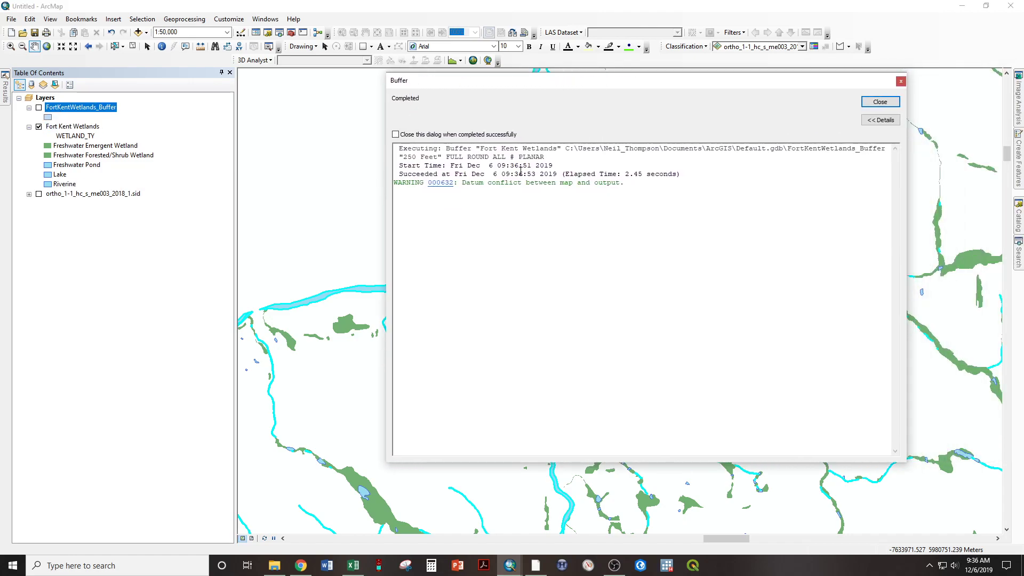
{"action": "left_click", "coordinate": [880, 102]}
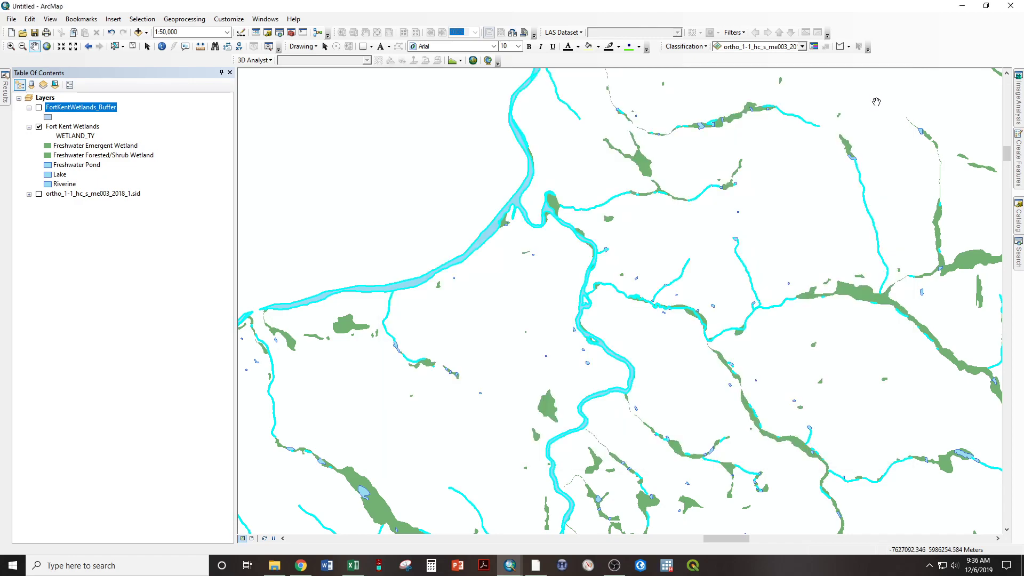
{"action": "left_click", "coordinate": [38, 107]}
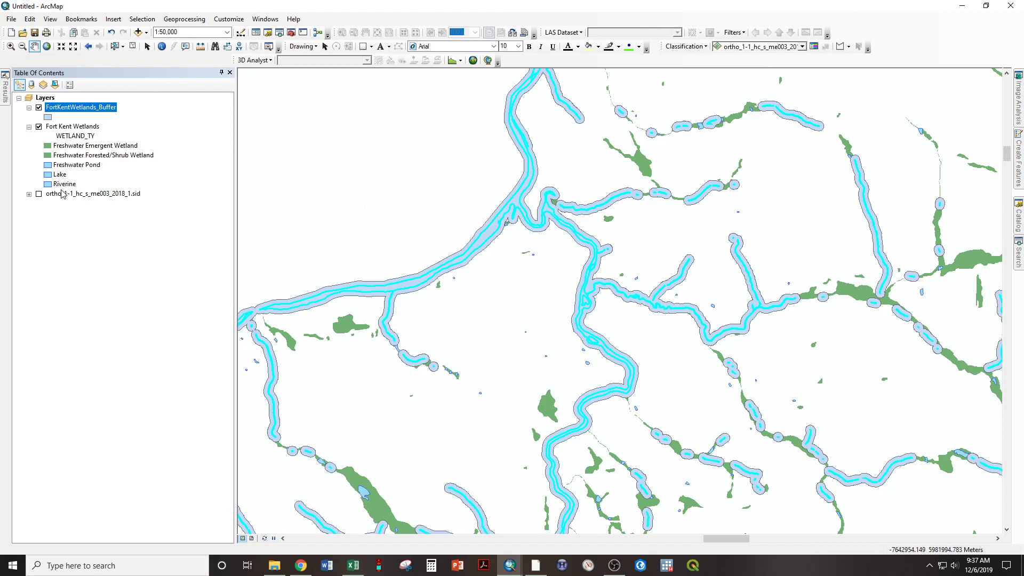
{"action": "scroll", "coordinate": [382, 285], "scroll_direction": "up", "scroll_amount": 3}
{"action": "scroll", "coordinate": [382, 286], "scroll_direction": "up", "scroll_amount": 2}
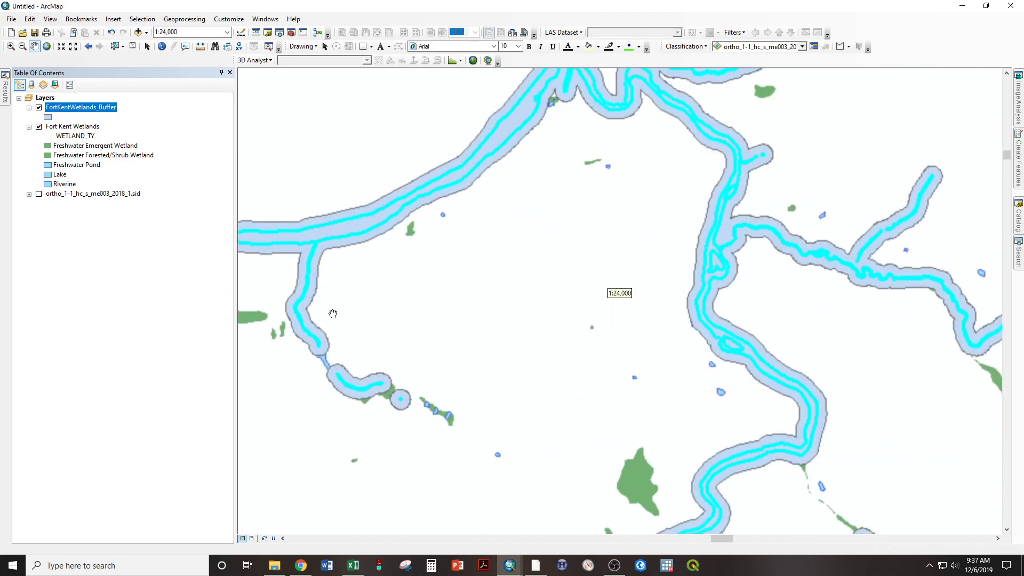
{"action": "left_click_drag", "start_coordinate": [333, 313], "coordinate": [542, 275]}
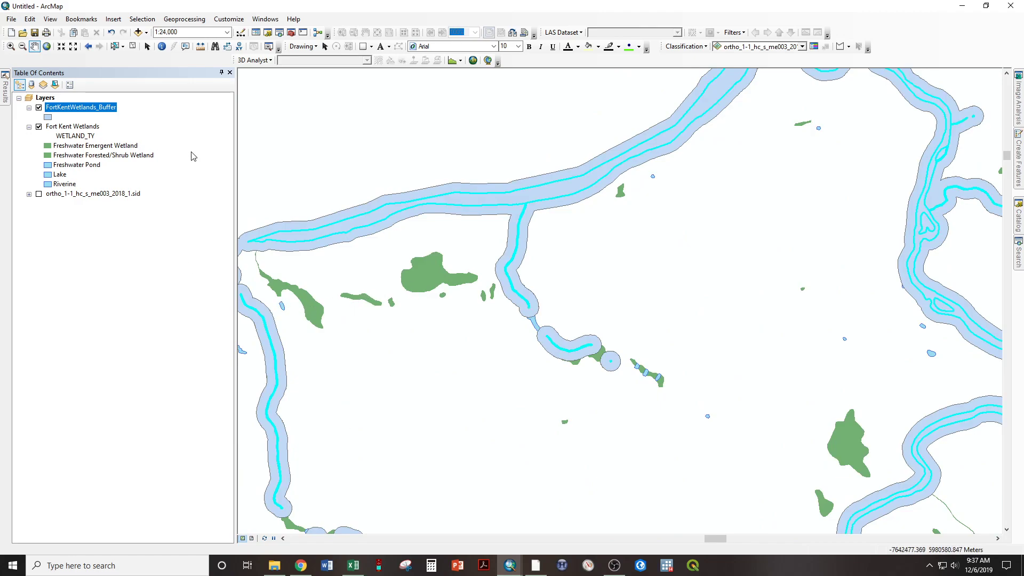
{"action": "left_click_drag", "start_coordinate": [413, 282], "coordinate": [494, 282]}
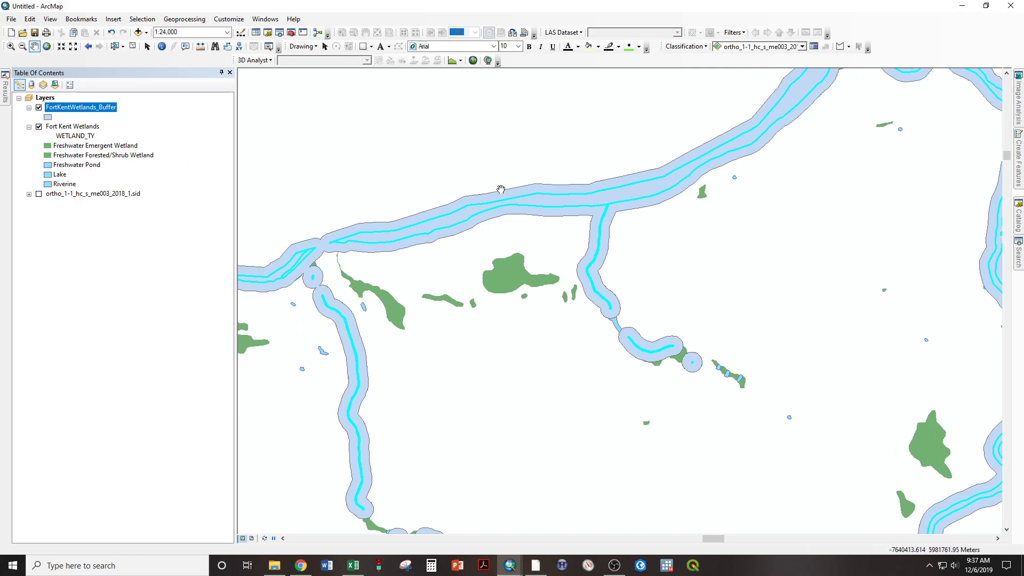
- Check the buffer's attribute table, then start Select by Attributes on the Fort Kent Wetlands table
{"action": "right_click", "coordinate": [95, 106]}
{"action": "left_click", "coordinate": [129, 133]}
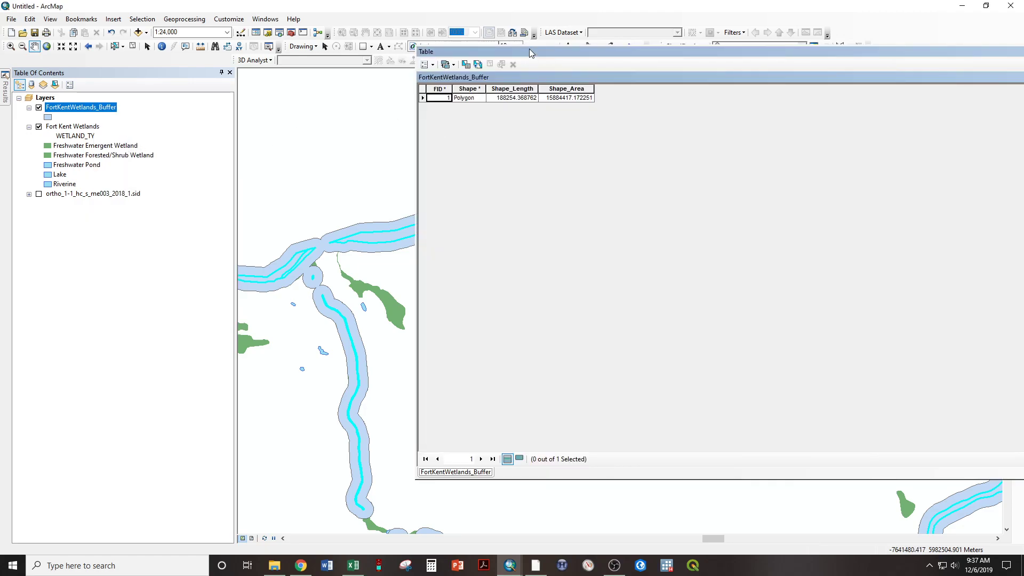
{"action": "left_click", "coordinate": [512, 64]}
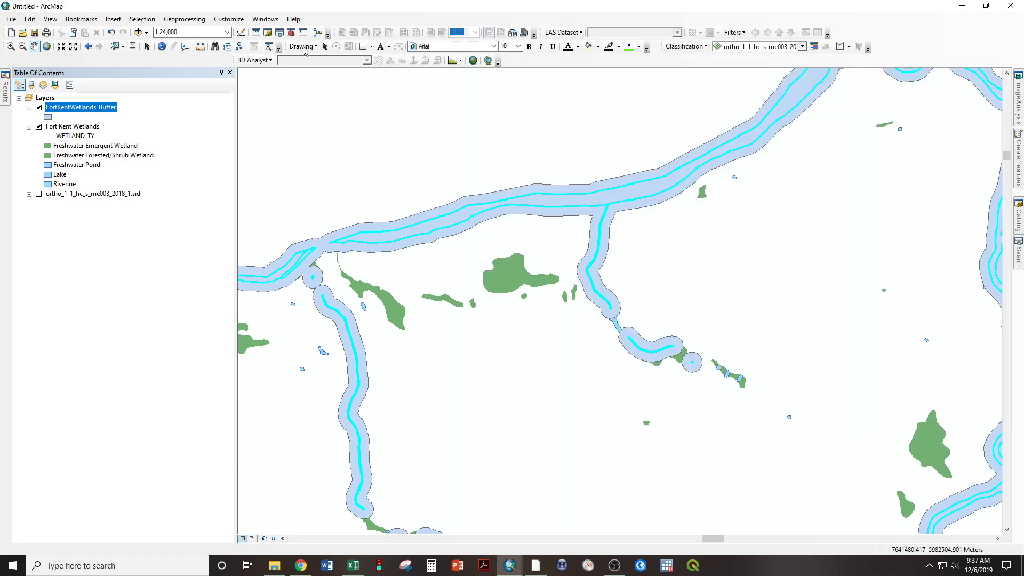
{"action": "right_click", "coordinate": [59, 127]}
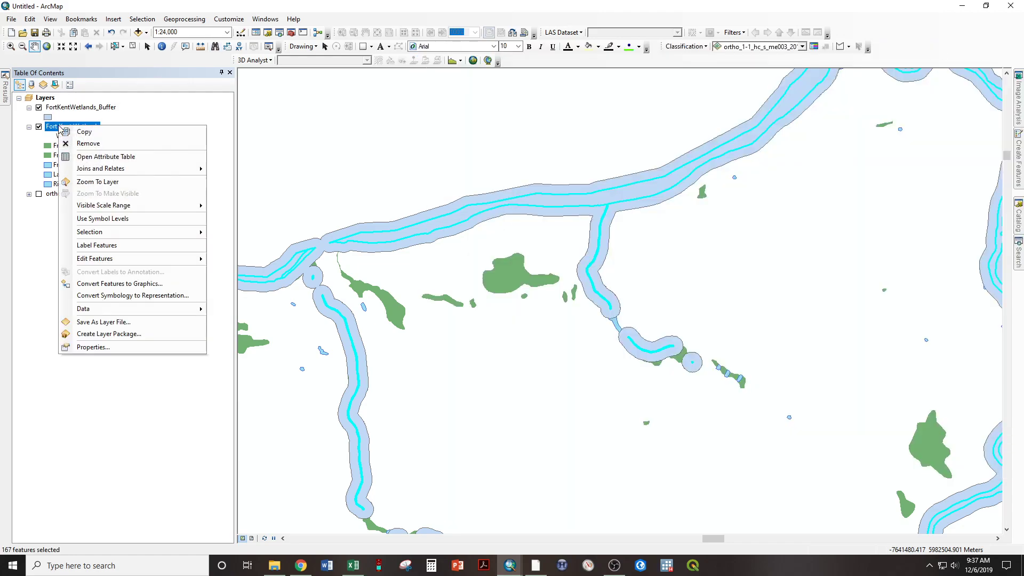
{"action": "left_click", "coordinate": [106, 156]}
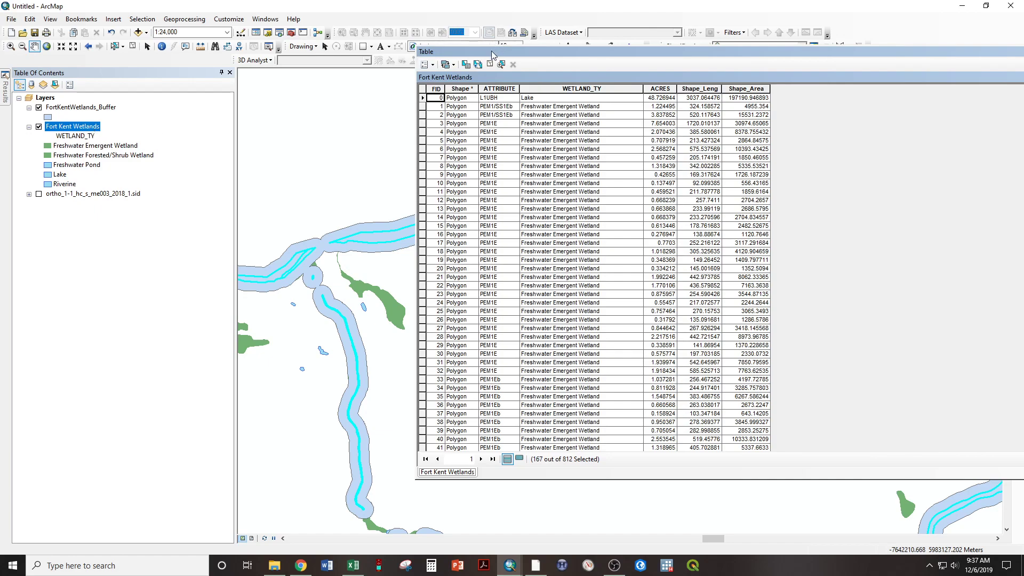
{"action": "left_click_drag", "start_coordinate": [491, 51], "coordinate": [394, 86]}
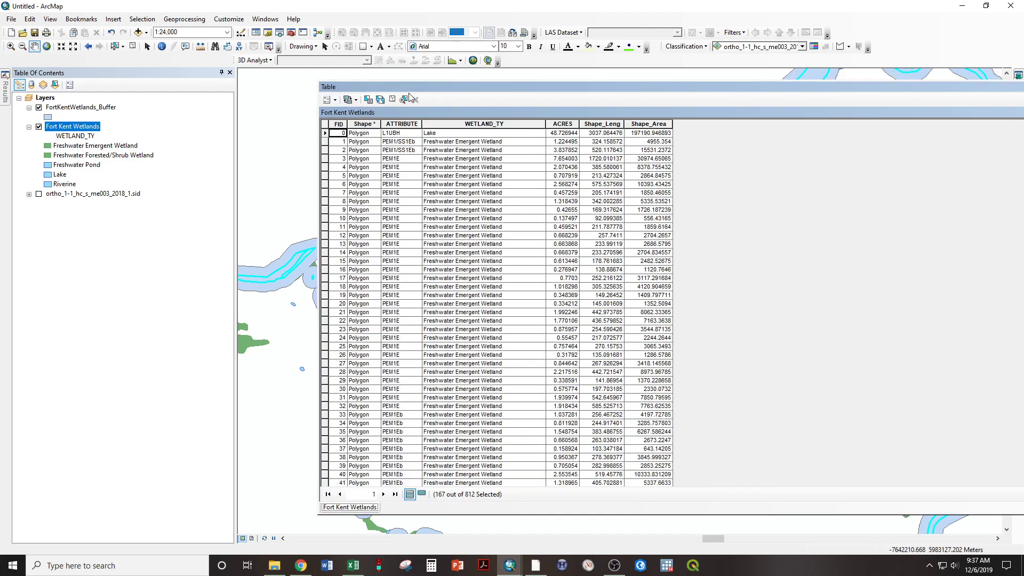
{"action": "left_click", "coordinate": [369, 99]}
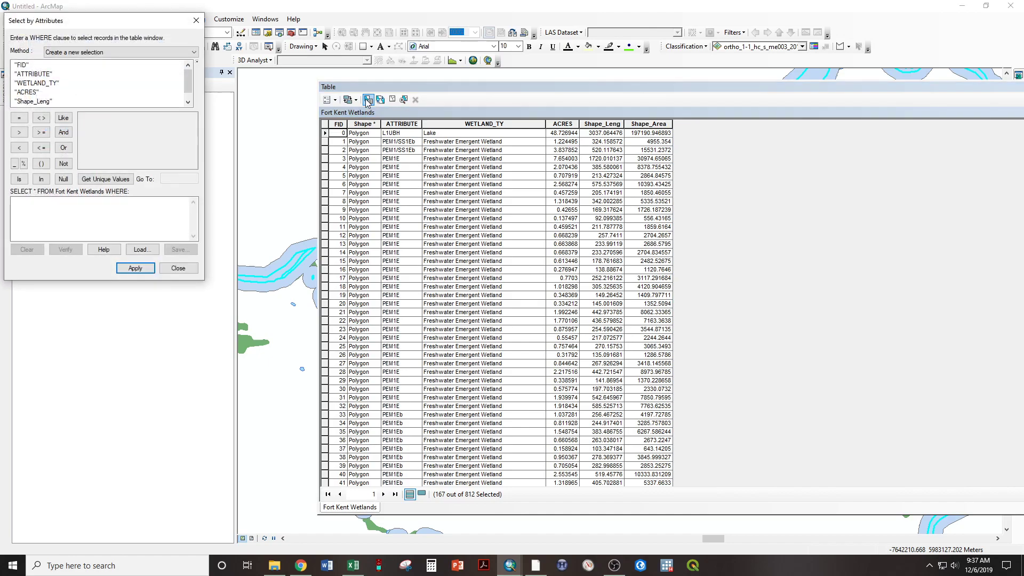
{"action": "left_click_drag", "start_coordinate": [125, 22], "coordinate": [574, 158]}
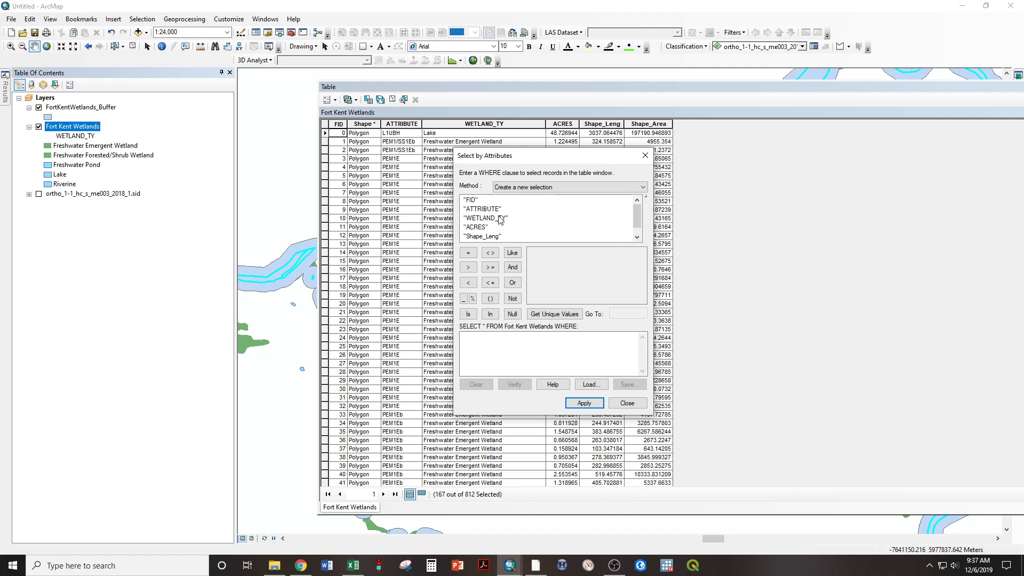
- Select records where "WETLAND_TY" = 'Freshwater Emergent Wetland' (102 of 812)
{"action": "left_click", "coordinate": [494, 218]}
{"action": "double_click", "coordinate": [489, 218]}
{"action": "left_click", "coordinate": [468, 253]}
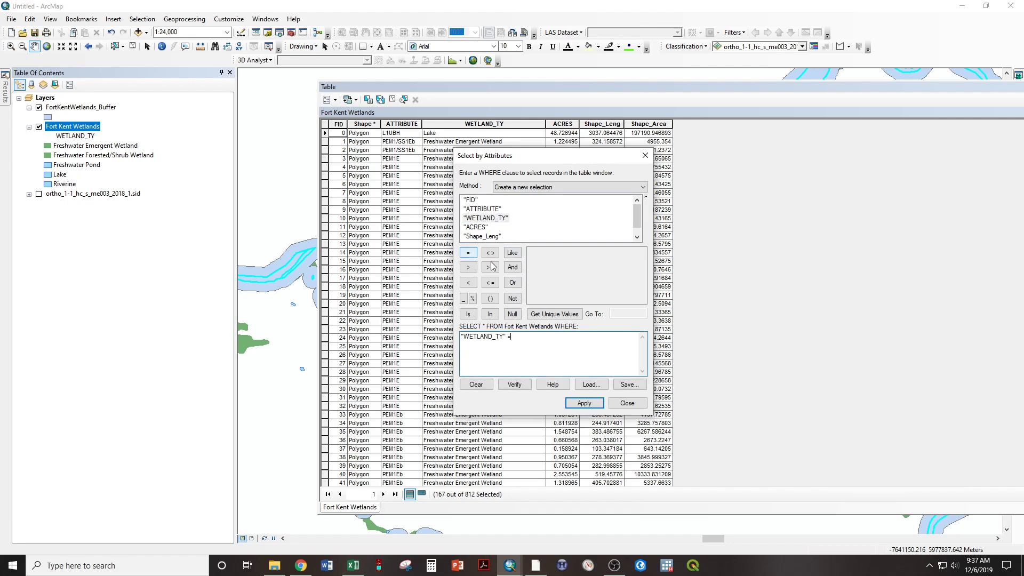
{"action": "left_click", "coordinate": [556, 314]}
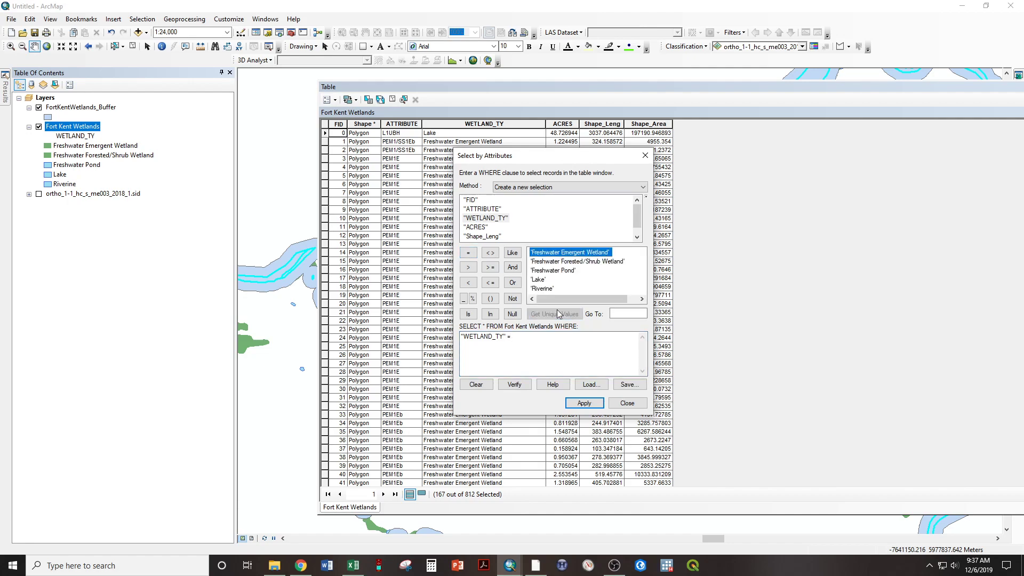
{"action": "double_click", "coordinate": [570, 253]}
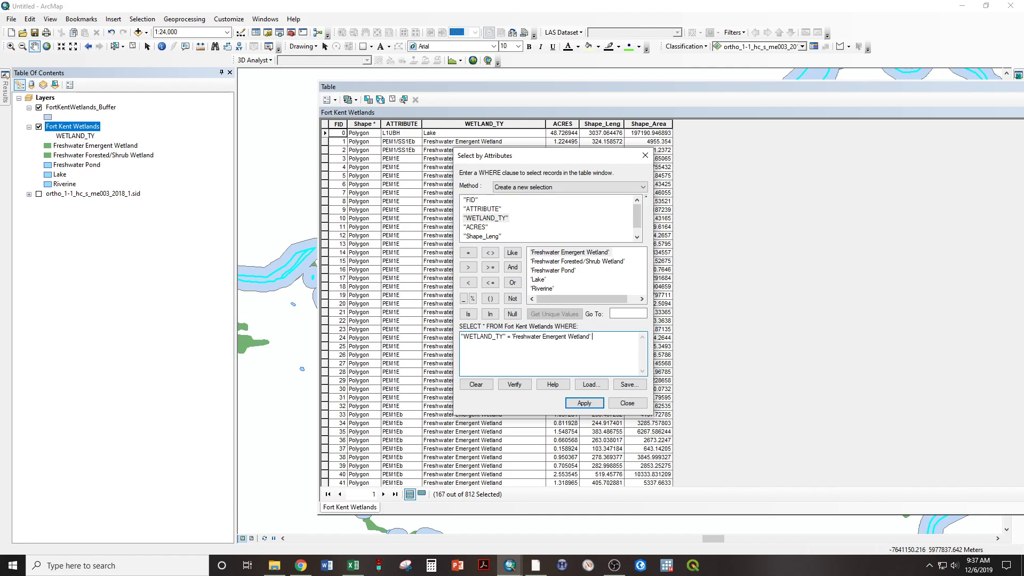
{"action": "left_click", "coordinate": [584, 403]}
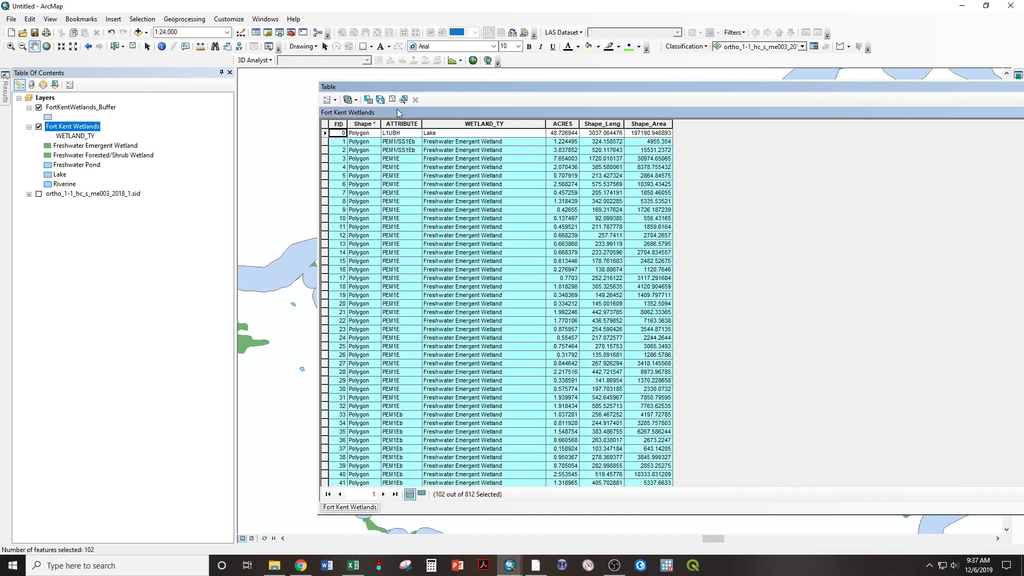
- Add OR "WETLAND_TY" = 'Freshwater Forested/Shrub Wetland' to the query and apply it
{"action": "left_click", "coordinate": [370, 100]}
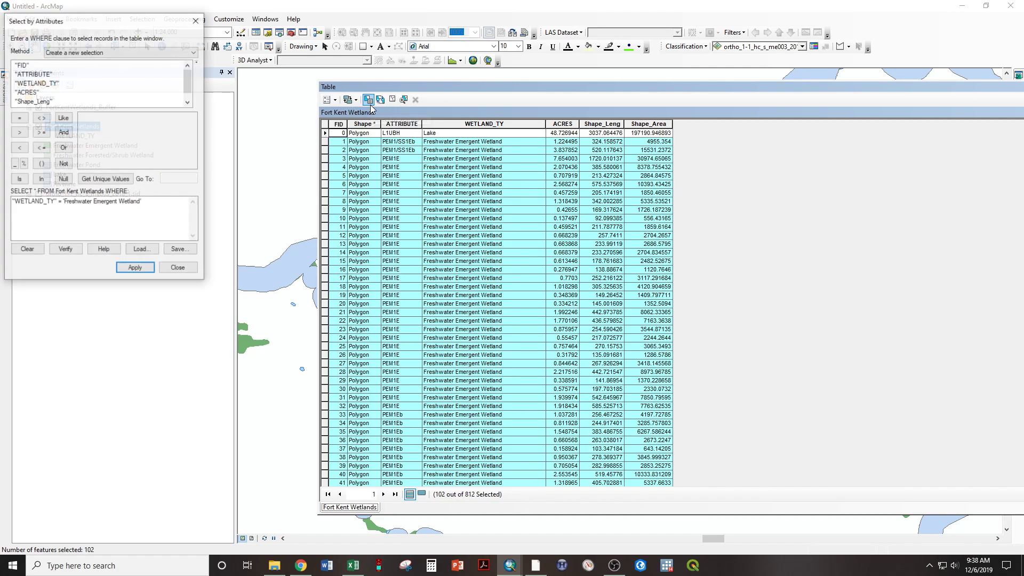
{"action": "left_click_drag", "start_coordinate": [130, 23], "coordinate": [592, 105]}
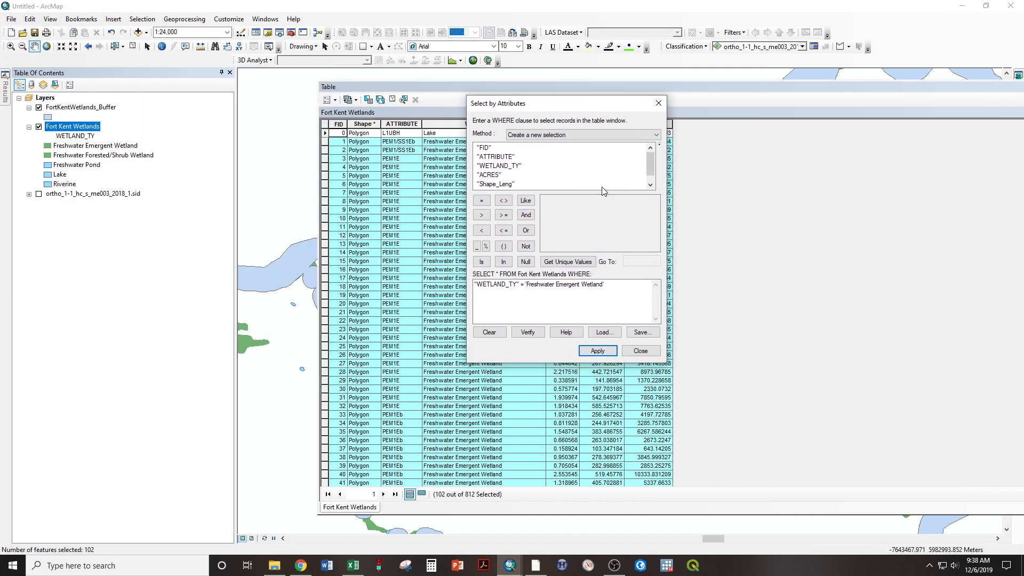
{"action": "left_click", "coordinate": [617, 296]}
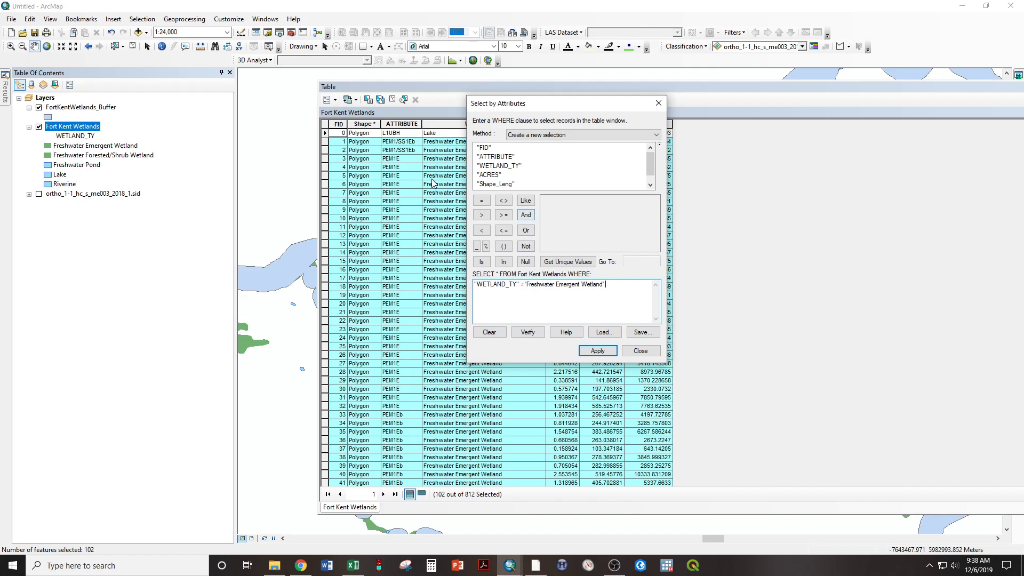
{"action": "scroll", "coordinate": [424, 336], "scroll_direction": "down", "scroll_amount": 5}
{"action": "scroll", "coordinate": [420, 353], "scroll_direction": "down", "scroll_amount": 10}
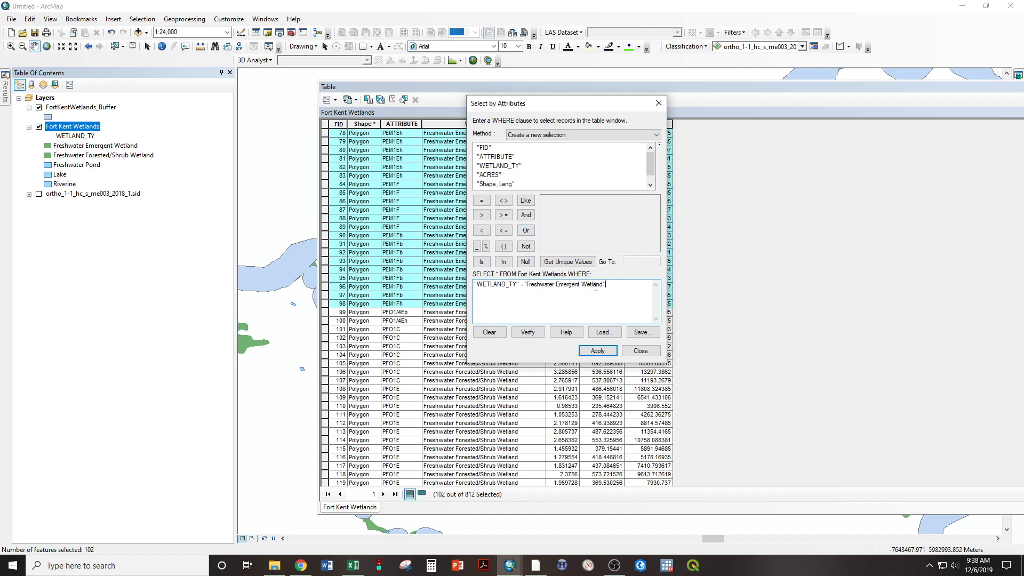
{"action": "left_click", "coordinate": [525, 231]}
{"action": "double_click", "coordinate": [504, 166]}
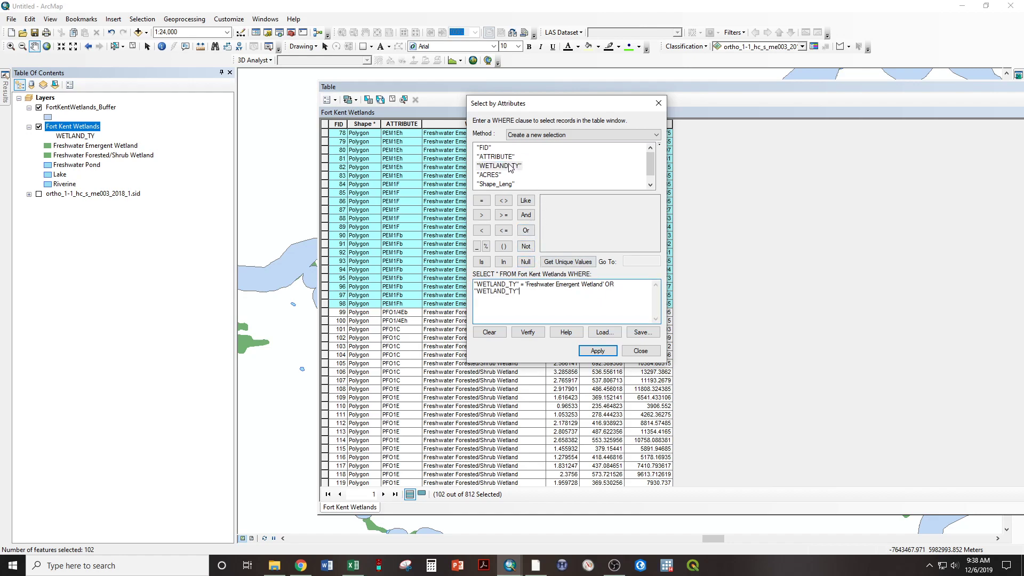
{"action": "left_click", "coordinate": [482, 201]}
{"action": "left_click", "coordinate": [567, 262]}
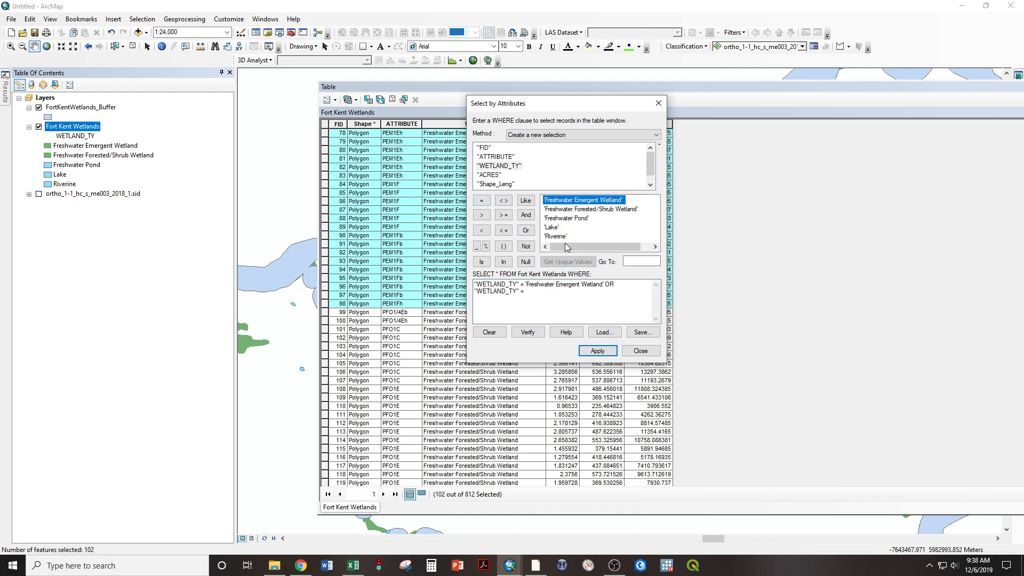
{"action": "double_click", "coordinate": [590, 209]}
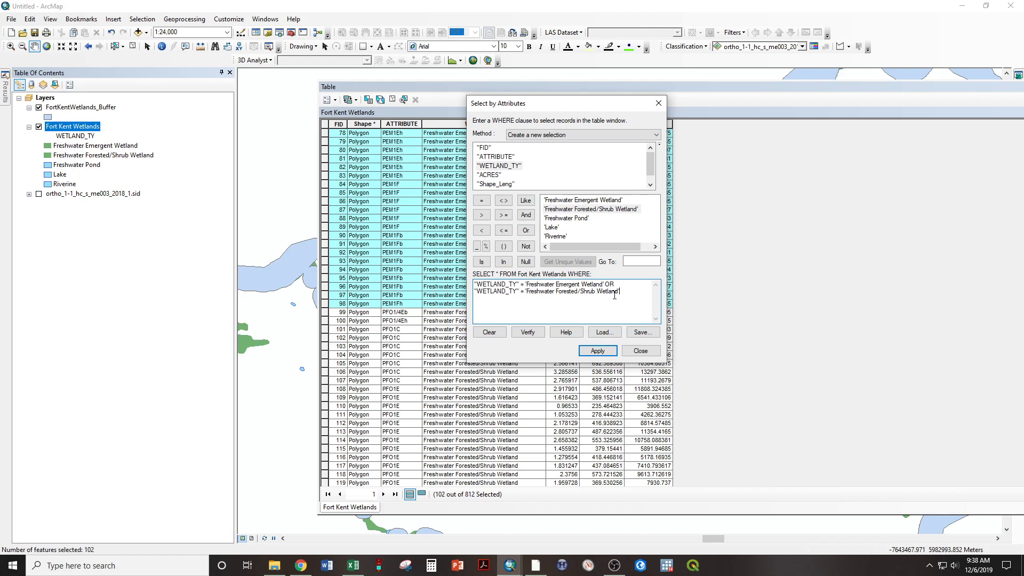
{"action": "left_click", "coordinate": [598, 352]}
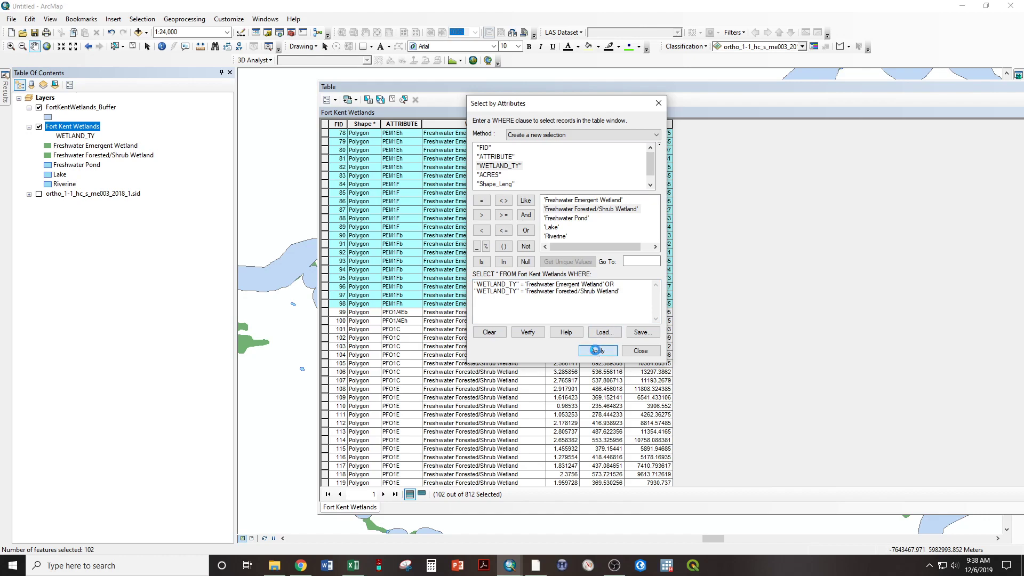
{"action": "left_click", "coordinate": [641, 351]}
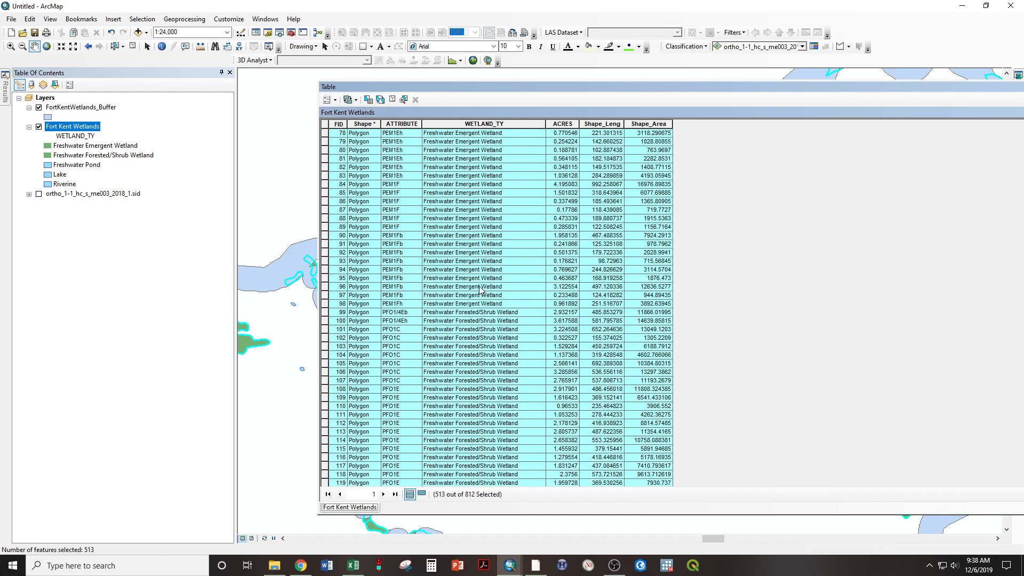
{"action": "scroll", "coordinate": [484, 292], "scroll_direction": "down", "scroll_amount": 5}
- Fix the second condition's field name, verify the expression and reapply to select 513 of 812
{"action": "left_click", "coordinate": [369, 99]}
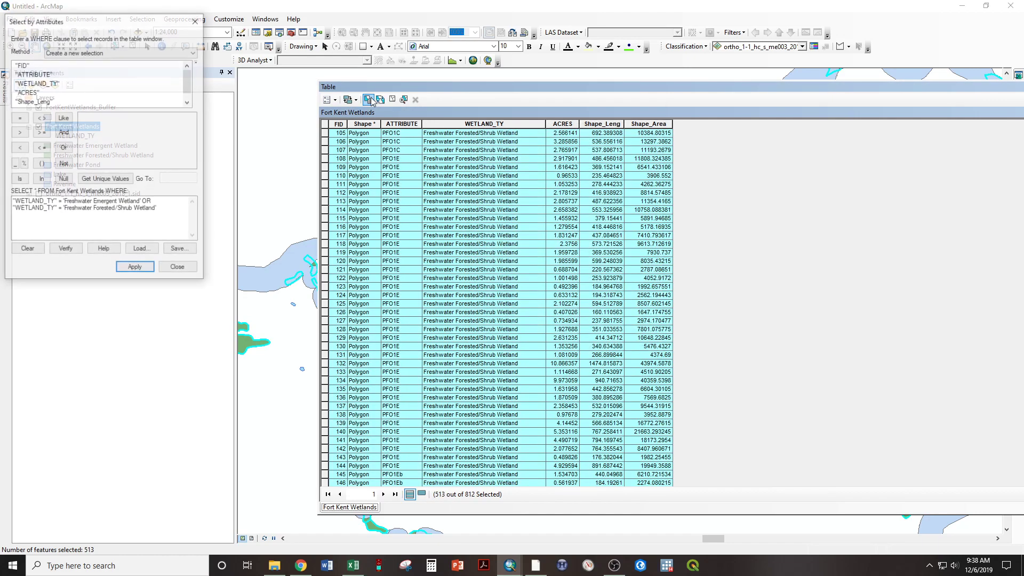
{"action": "left_click_drag", "start_coordinate": [81, 22], "coordinate": [555, 116]}
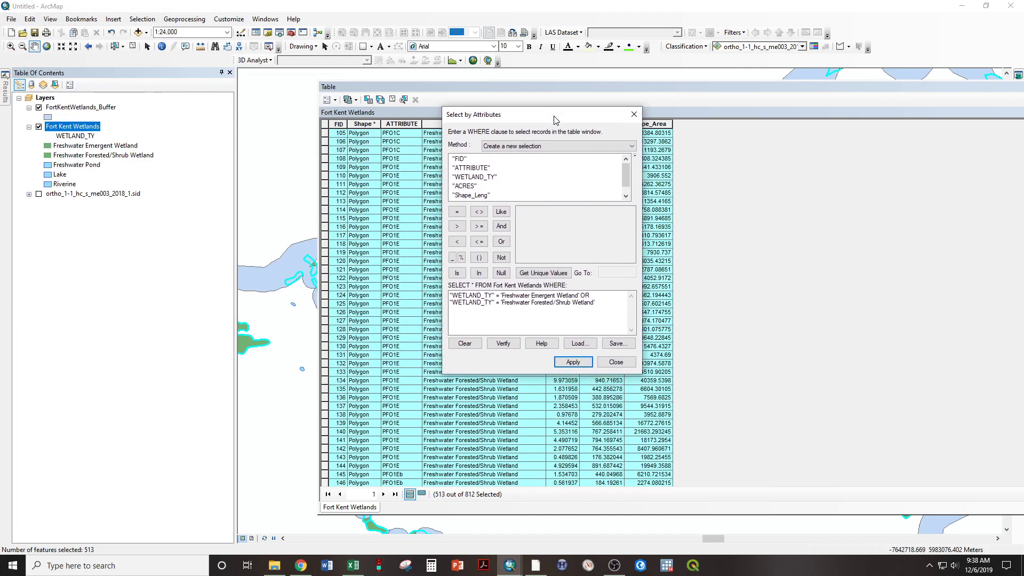
{"action": "left_click", "coordinate": [505, 302]}
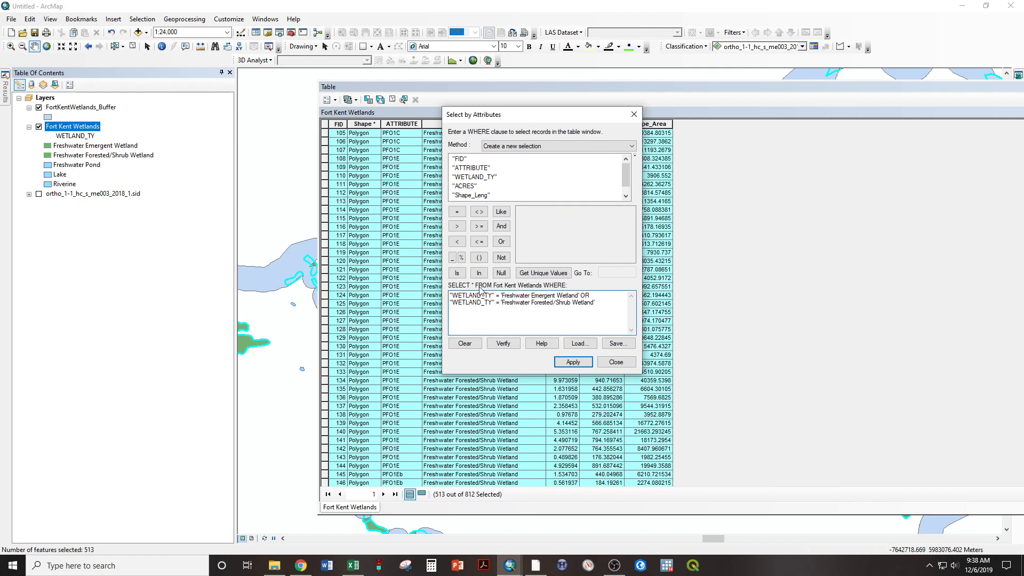
{"action": "left_click", "coordinate": [494, 303]}
{"action": "key", "text": "BackSpace"}
{"action": "key", "text": "BackSpace"}
{"action": "key", "text": "BackSpace"}
{"action": "key", "text": "BackSpace"}
{"action": "key", "text": "BackSpace"}
{"action": "key", "text": "BackSpace"}
{"action": "key", "text": "BackSpace"}
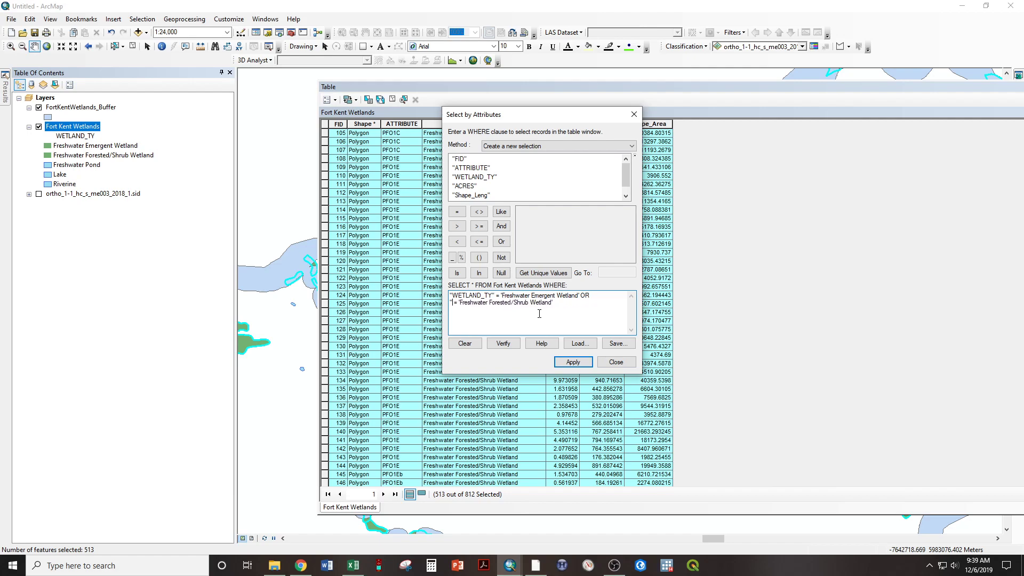
{"action": "key", "text": "BackSpace"}
{"action": "key", "text": "BackSpace"}
{"action": "key", "text": "BackSpace"}
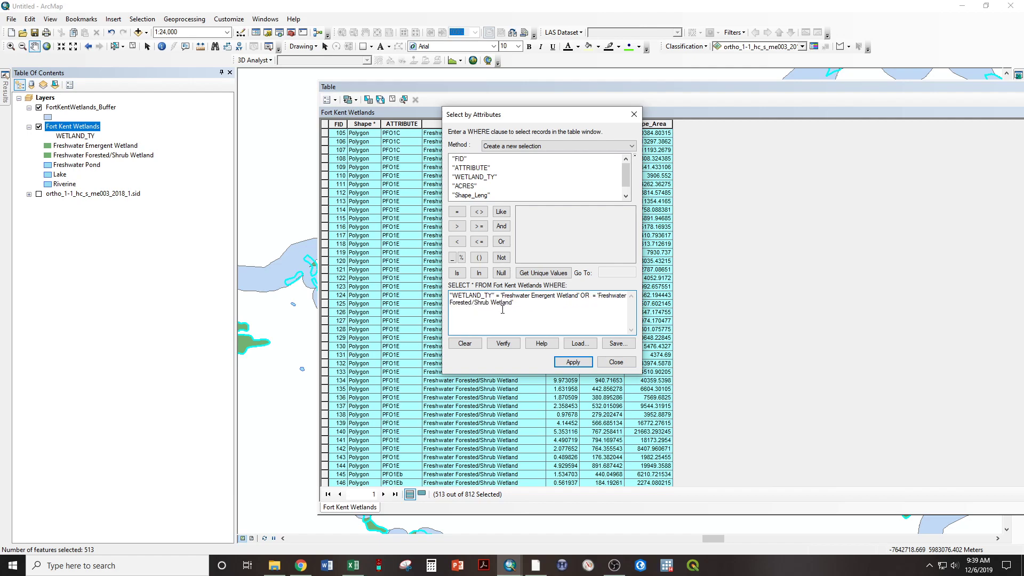
{"action": "left_click", "coordinate": [503, 343]}
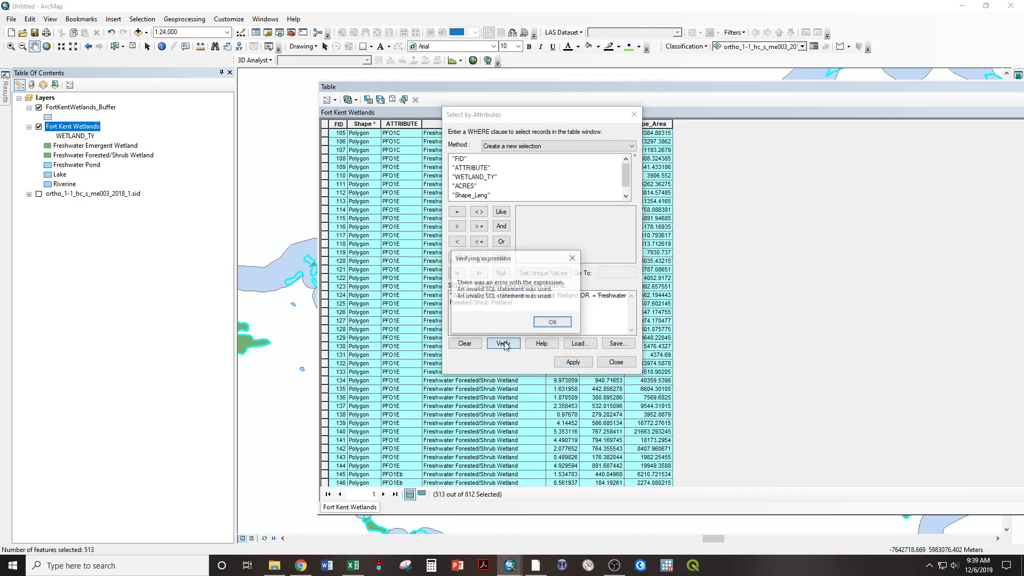
{"action": "left_click", "coordinate": [554, 323]}
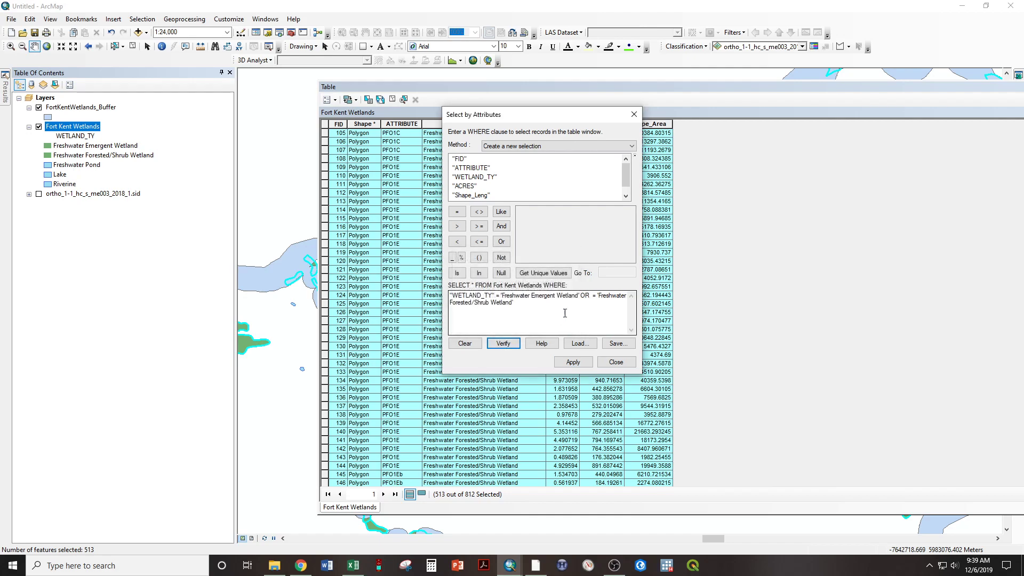
{"action": "left_click", "coordinate": [594, 296]}
{"action": "double_click", "coordinate": [474, 177]}
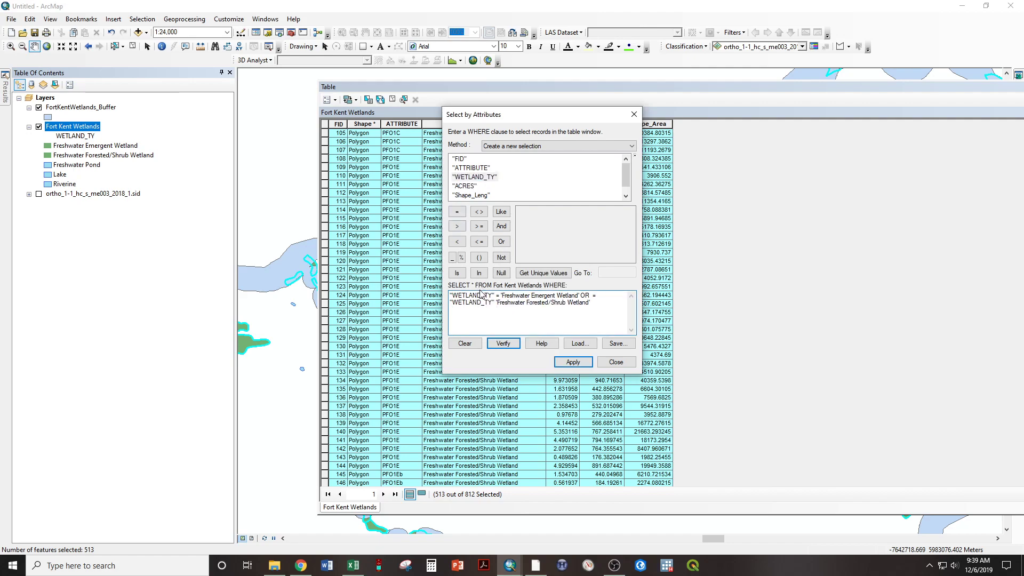
{"action": "left_click", "coordinate": [494, 302]}
{"action": "type", "text": "="}
{"action": "left_click", "coordinate": [573, 361]}
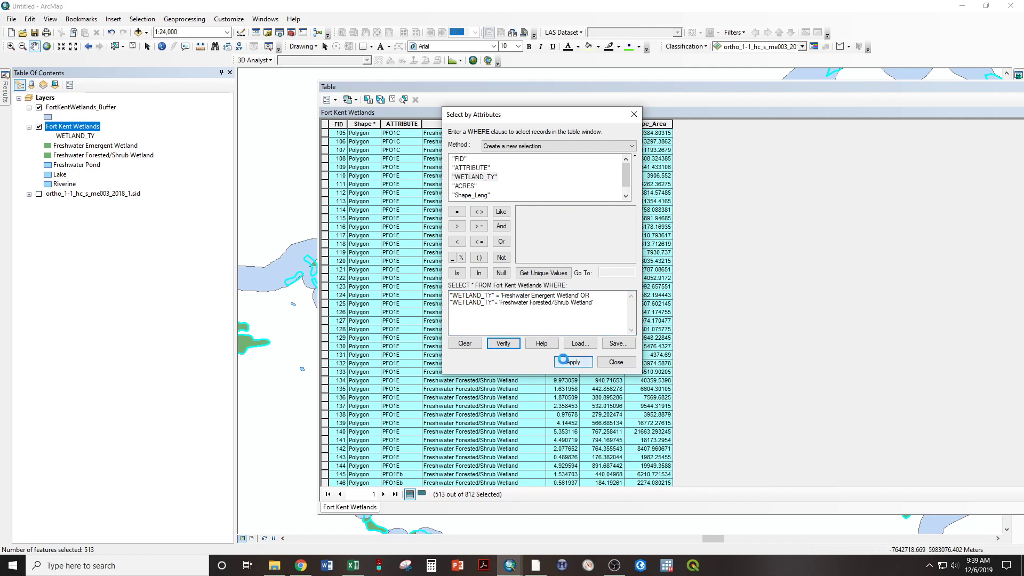
{"action": "left_click", "coordinate": [615, 361]}
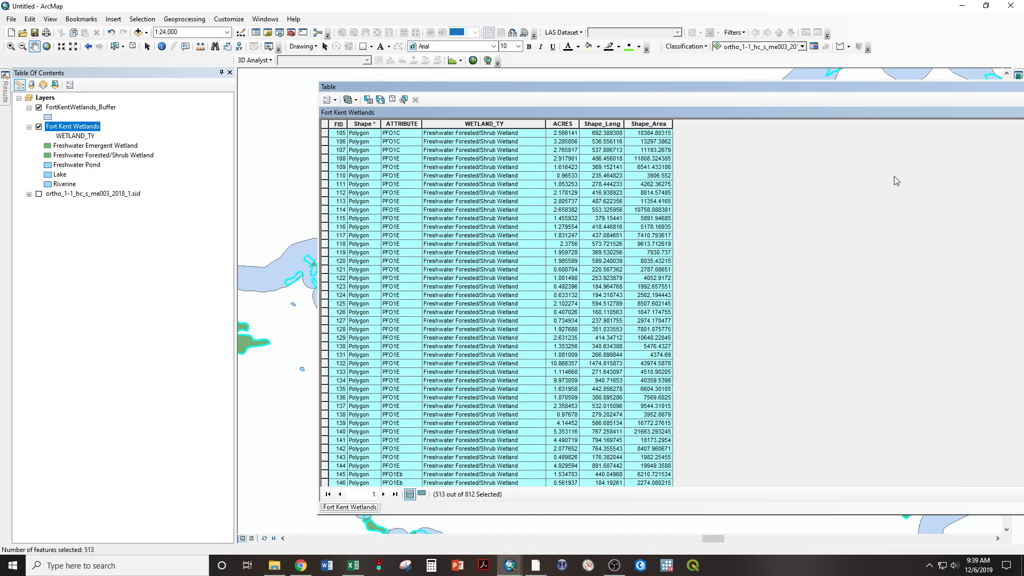
- Close the attribute table and start a new Buffer on Fort Kent Wetlands
{"action": "double_click", "coordinate": [898, 94]}
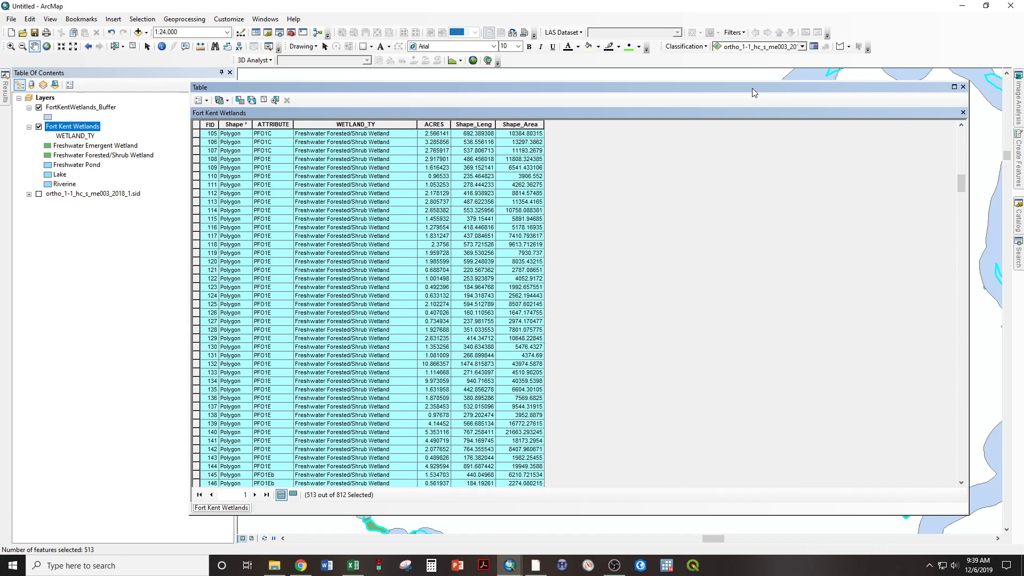
{"action": "left_click", "coordinate": [962, 87]}
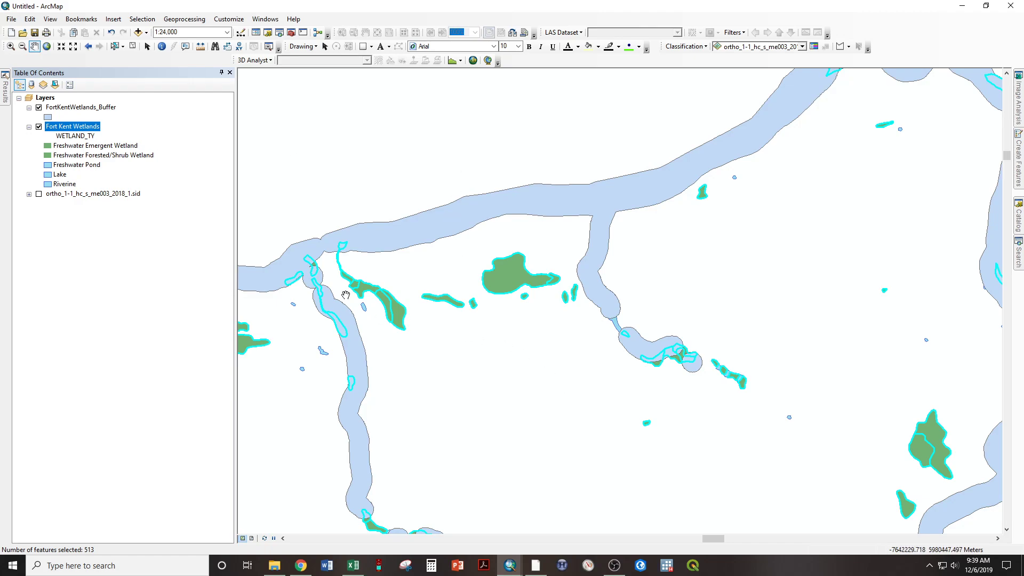
{"action": "left_click", "coordinate": [185, 19]}
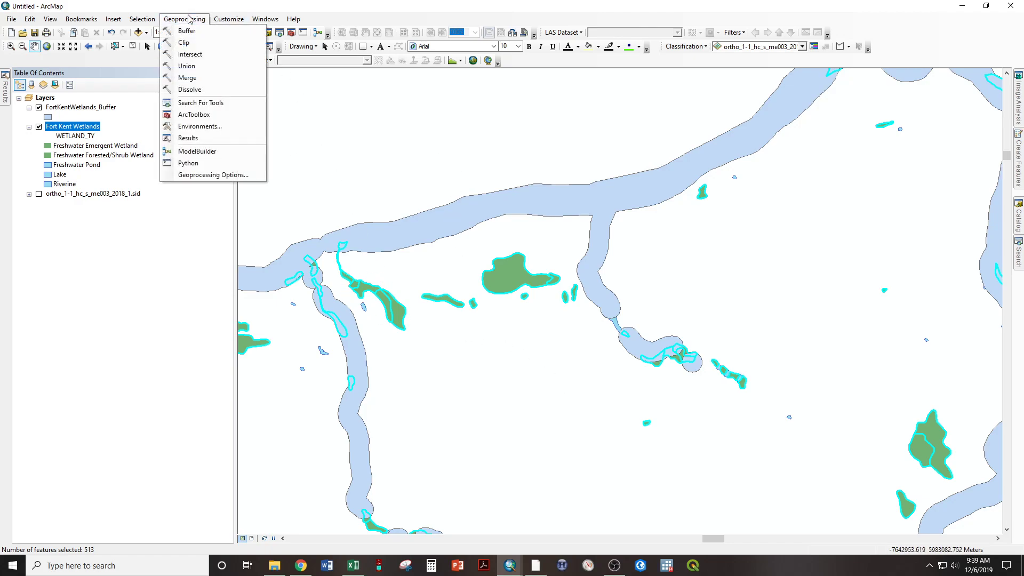
{"action": "left_click", "coordinate": [186, 31]}
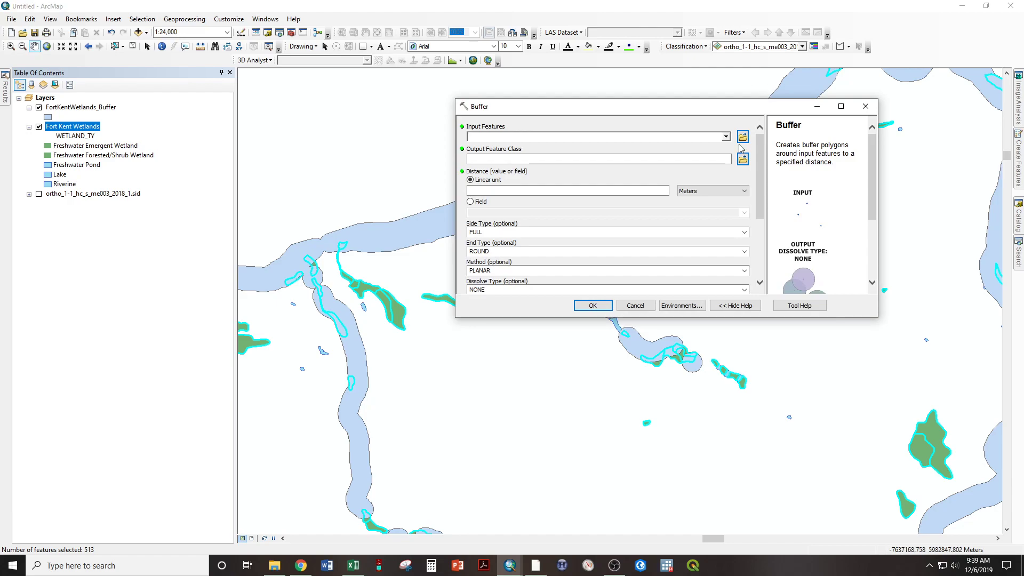
{"action": "left_click", "coordinate": [726, 137]}
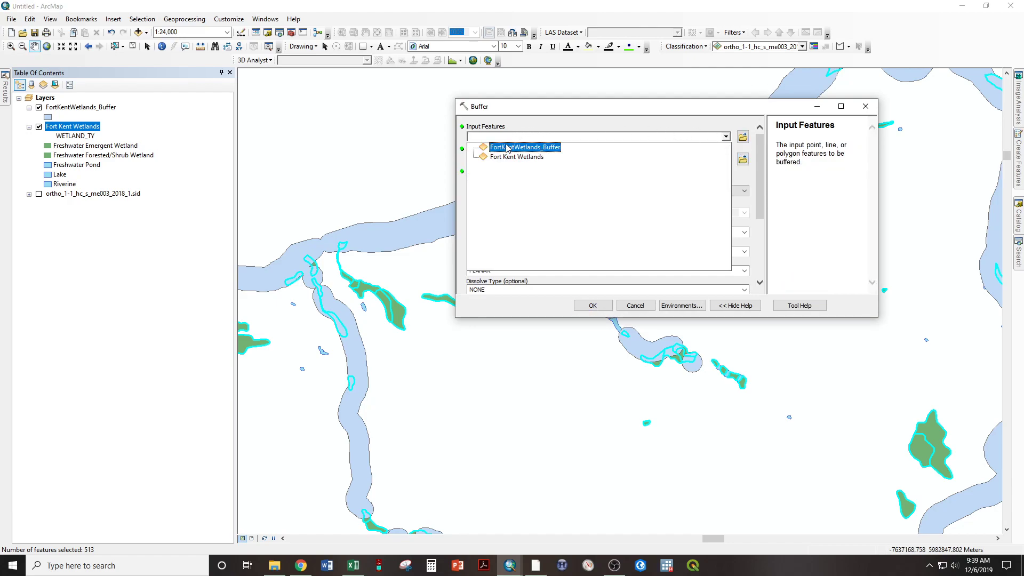
{"action": "left_click", "coordinate": [516, 157]}
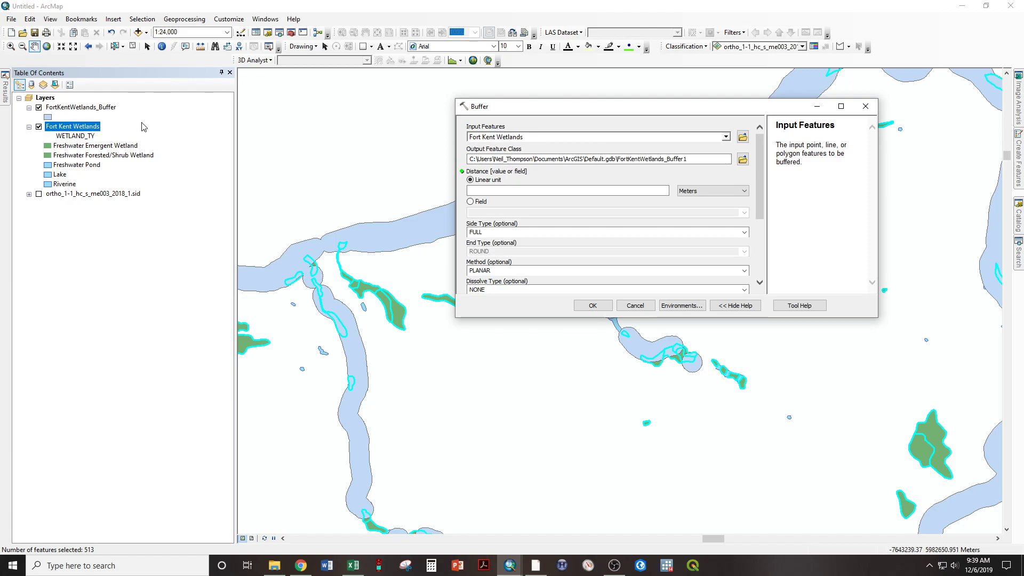
- Run a 250 Feet buffer without dissolve and display FortKentWetlands_Buffer1 on the map
{"action": "left_click", "coordinate": [657, 191]}
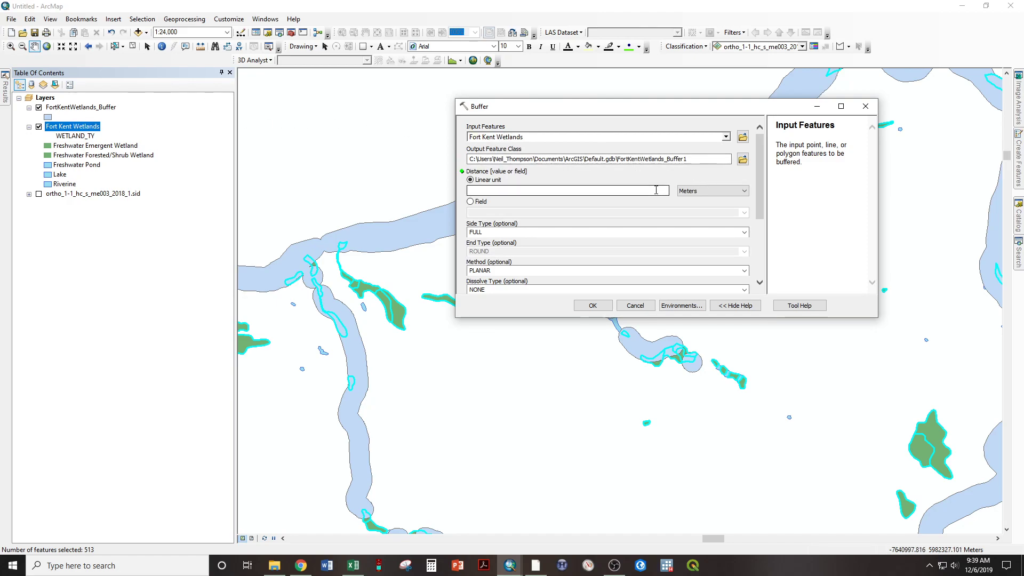
{"action": "left_click", "coordinate": [745, 190]}
{"action": "left_click", "coordinate": [696, 215]}
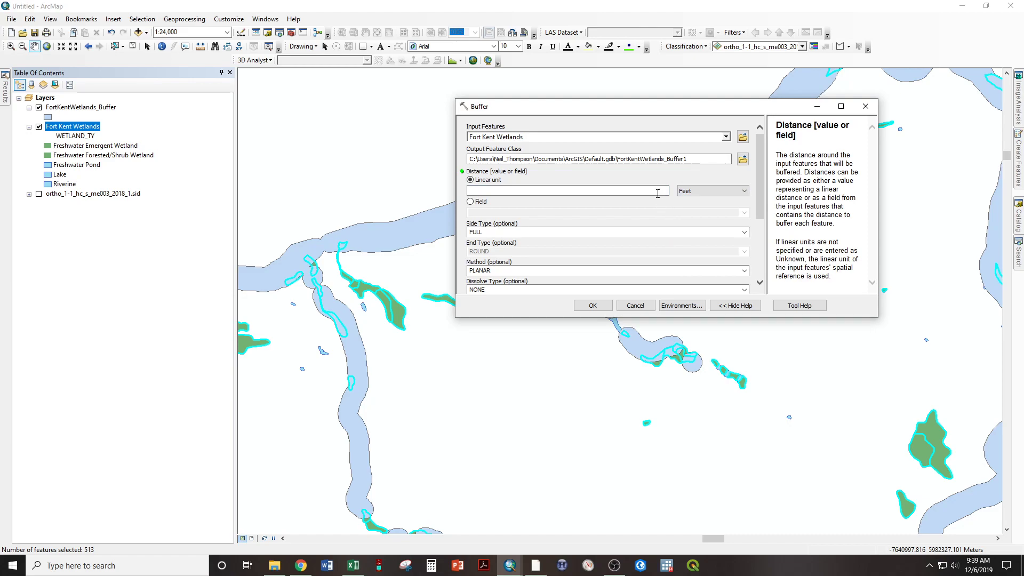
{"action": "left_click", "coordinate": [657, 193]}
{"action": "type", "text": "25"}
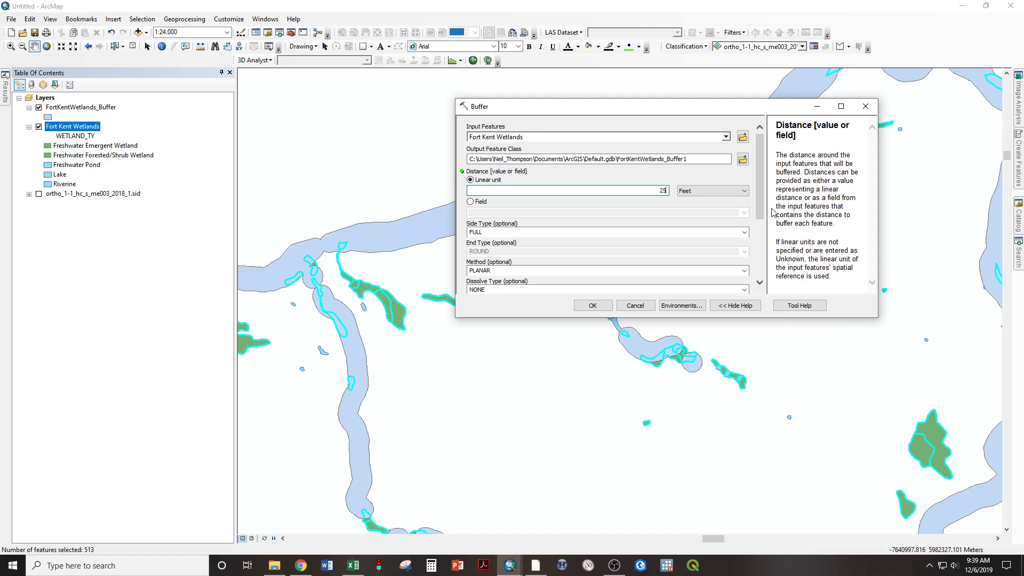
{"action": "type", "text": "0"}
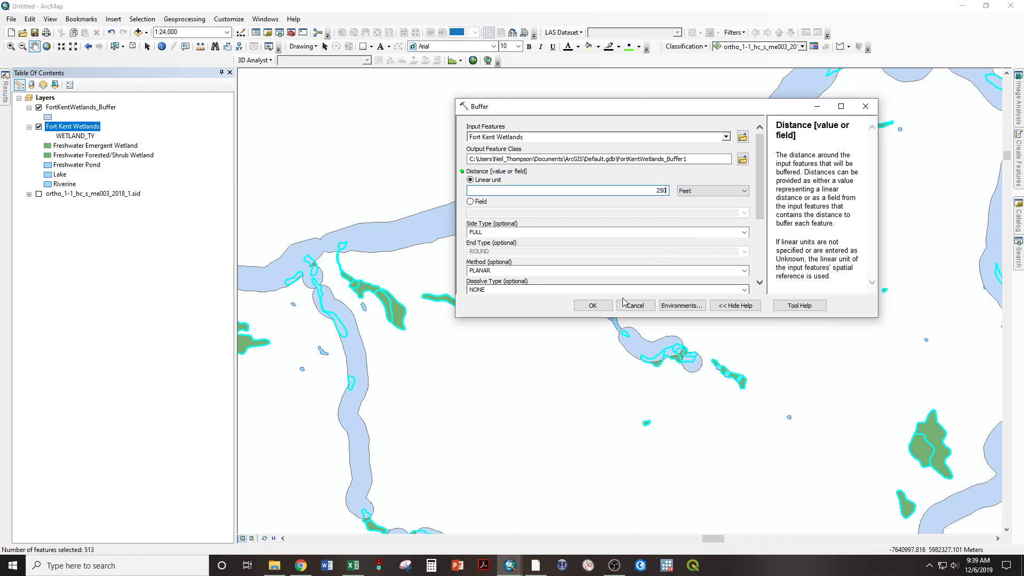
{"action": "left_click", "coordinate": [595, 307]}
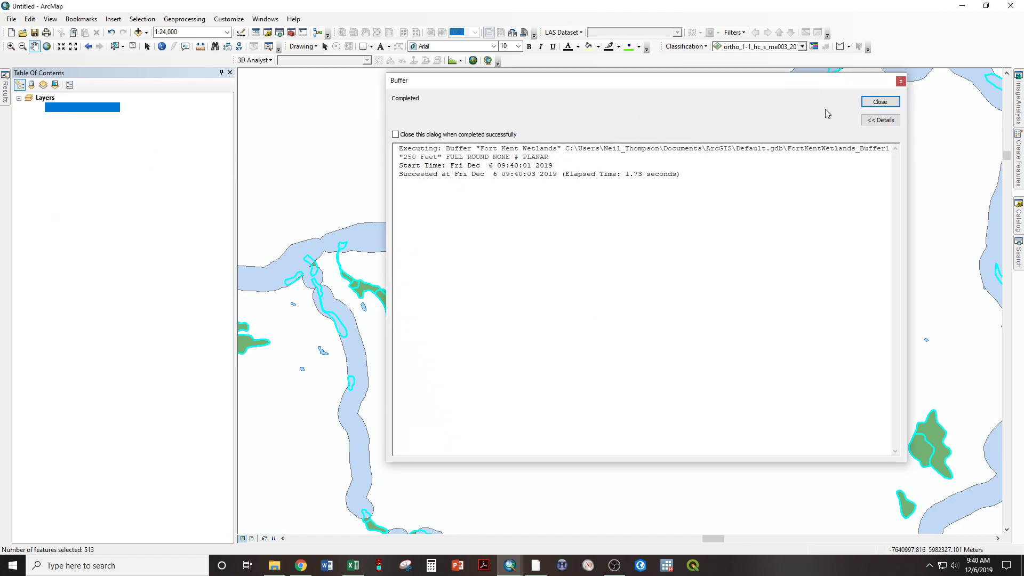
{"action": "left_click", "coordinate": [881, 102]}
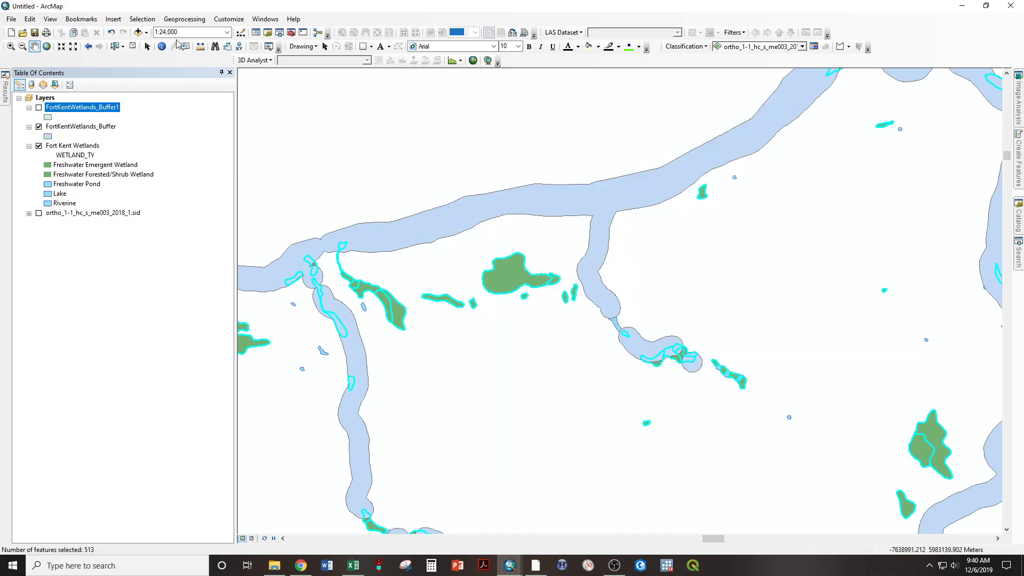
{"action": "left_click", "coordinate": [39, 107]}
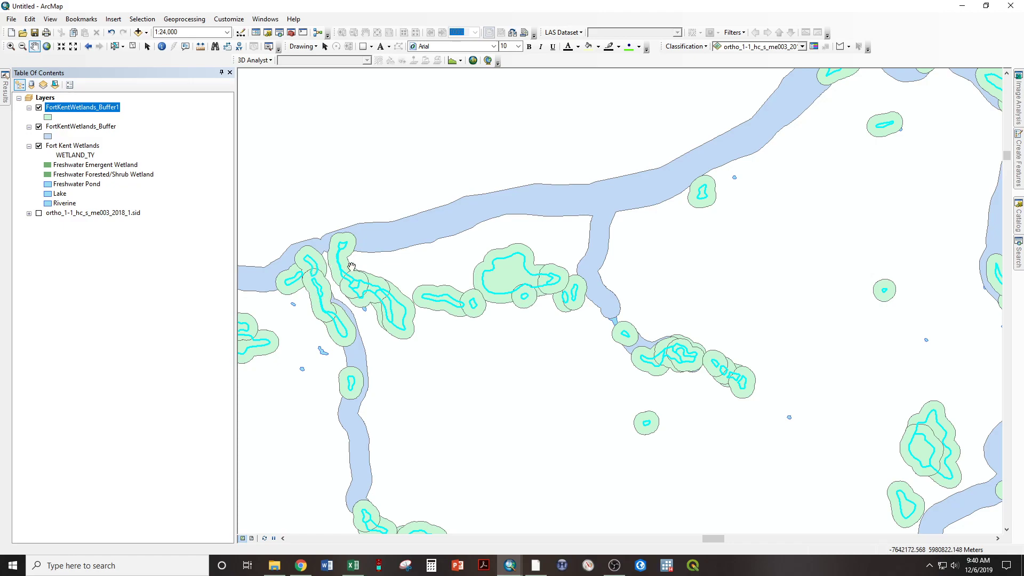
- Remove FortKentWetlands_Buffer1 and reopen the last Buffer run from the Results window
{"action": "right_click", "coordinate": [80, 107]}
{"action": "left_click", "coordinate": [107, 122]}
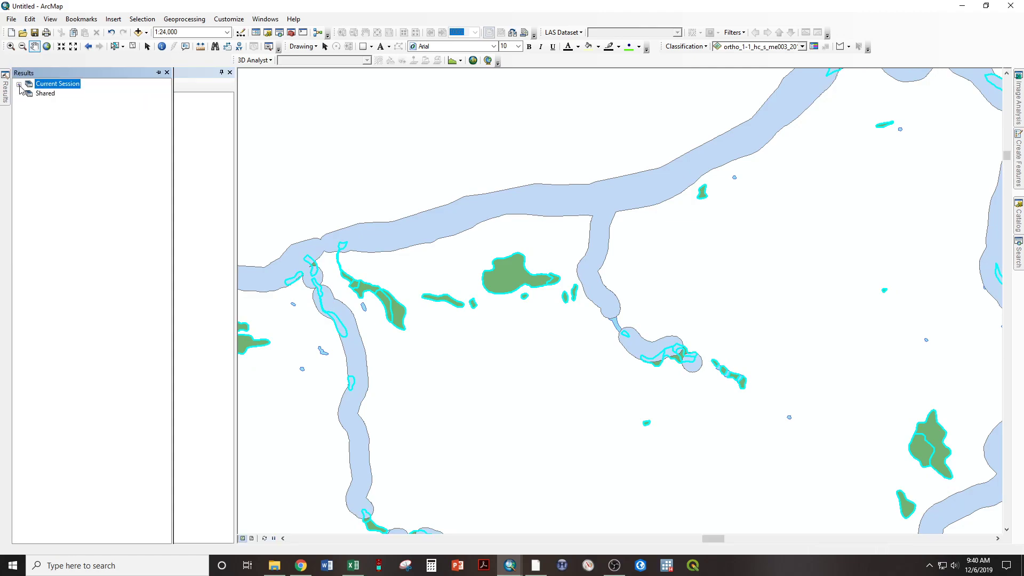
{"action": "left_click", "coordinate": [20, 84]}
{"action": "left_click", "coordinate": [55, 95]}
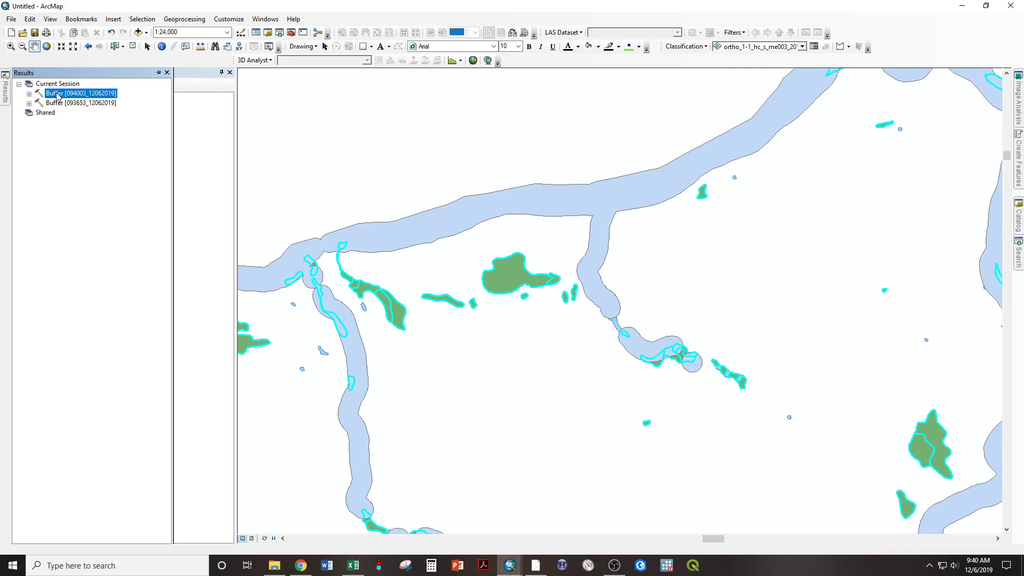
{"action": "double_click", "coordinate": [54, 95]}
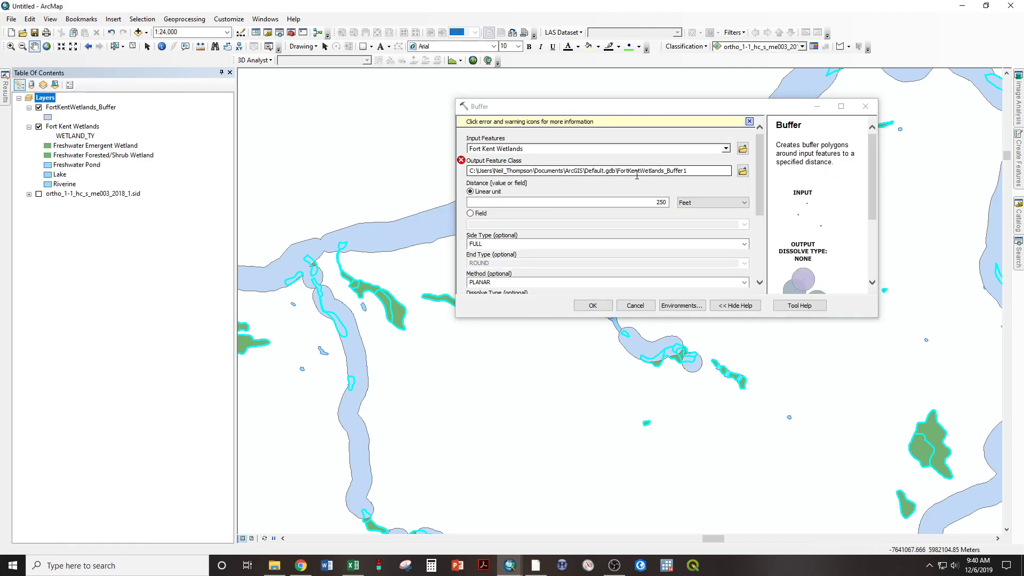
- Rename the output FortKentWetlands_Buffer2, set Dissolve Type to ALL and run it
{"action": "left_click", "coordinate": [693, 171]}
{"action": "type", "text": "2"}
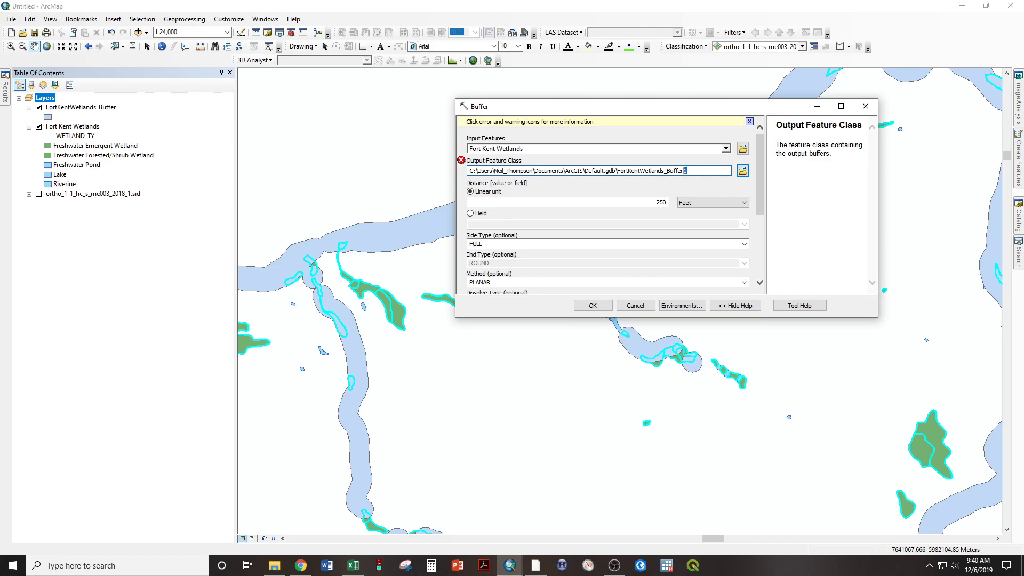
{"action": "left_click", "coordinate": [461, 160]}
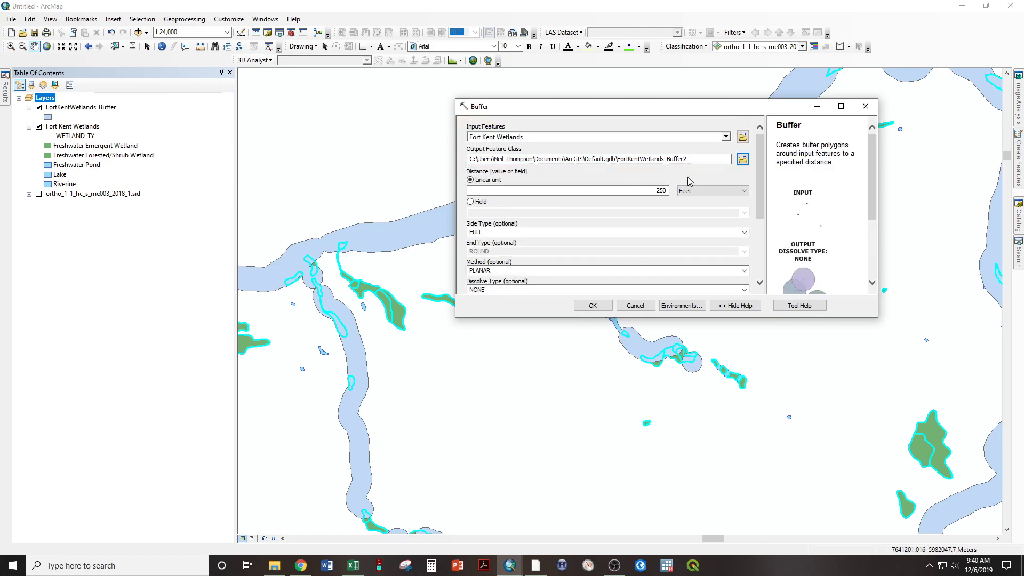
{"action": "left_click_drag", "start_coordinate": [759, 140], "coordinate": [763, 162]}
{"action": "scroll", "coordinate": [720, 208], "scroll_direction": "down", "scroll_amount": 3}
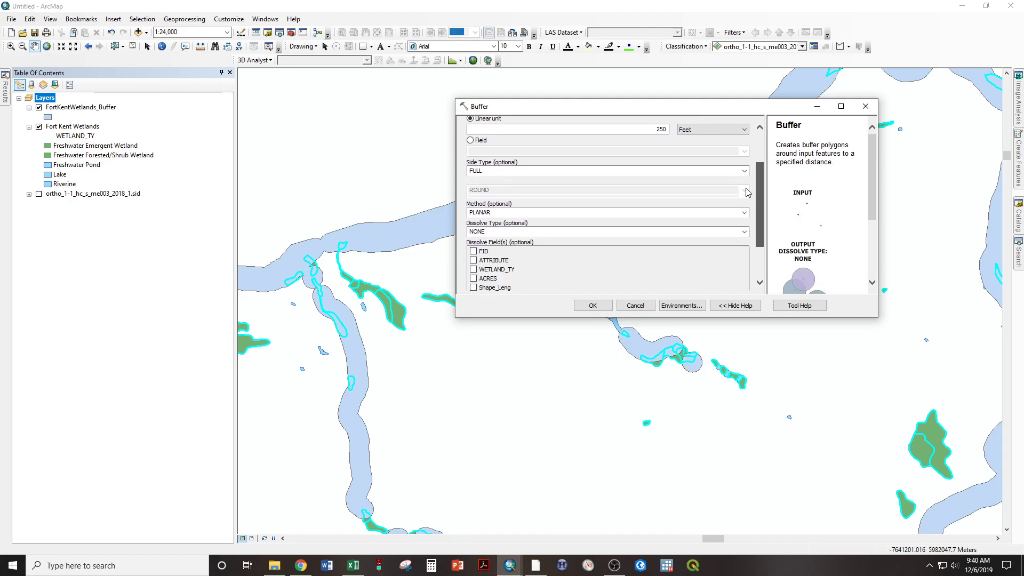
{"action": "left_click", "coordinate": [745, 224]}
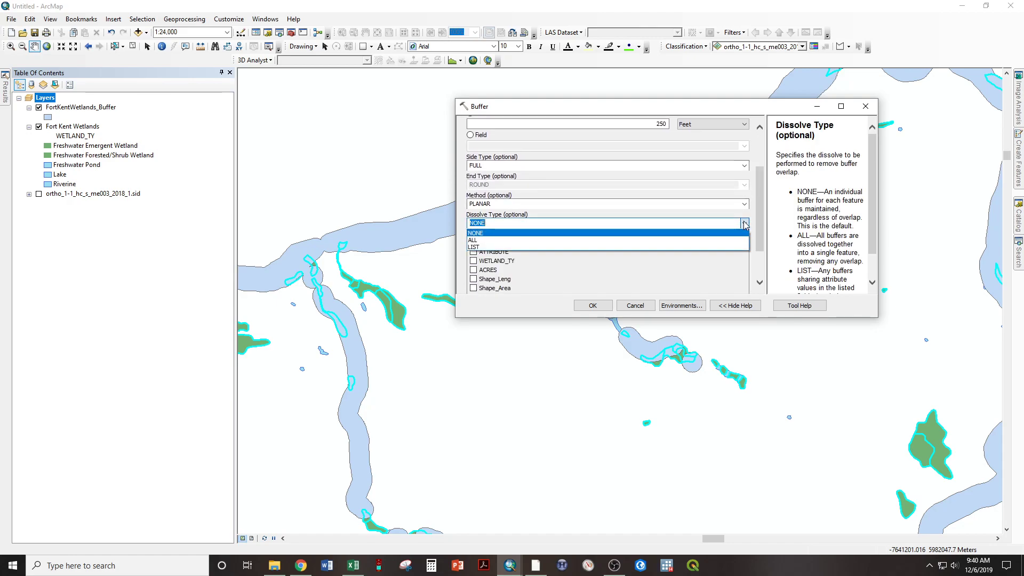
{"action": "left_click", "coordinate": [474, 239]}
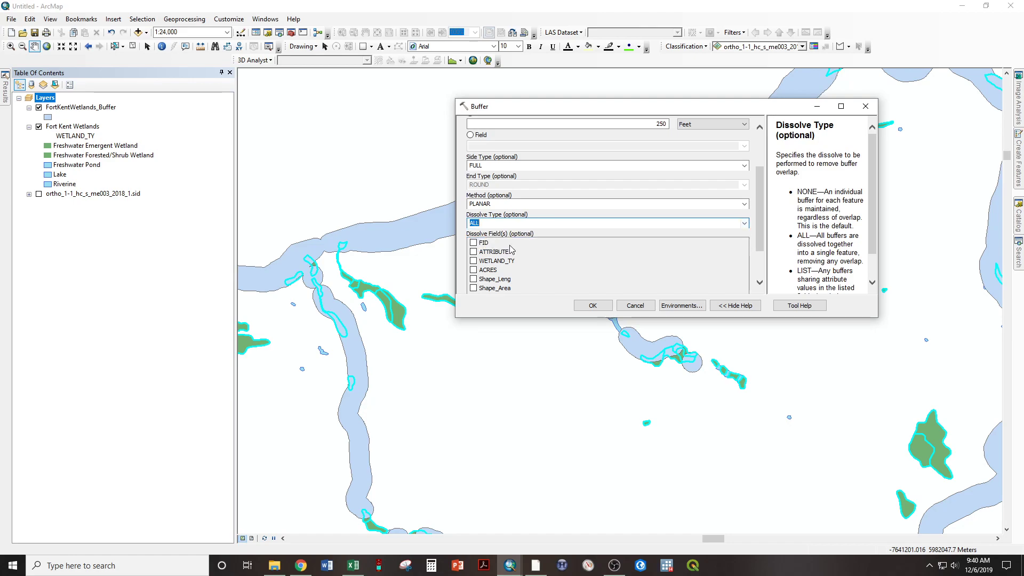
{"action": "left_click", "coordinate": [594, 306]}
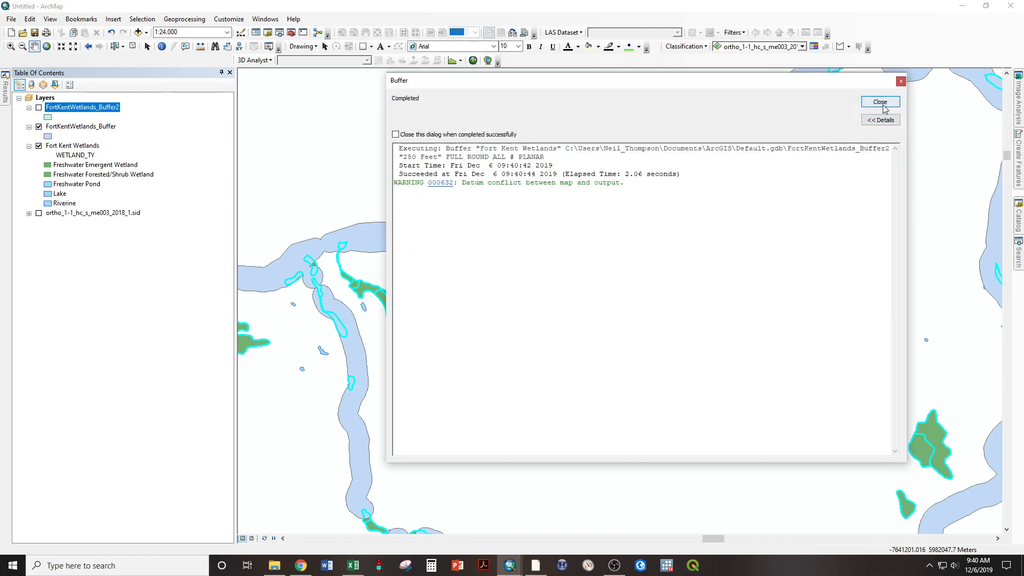
{"action": "left_click", "coordinate": [880, 102]}
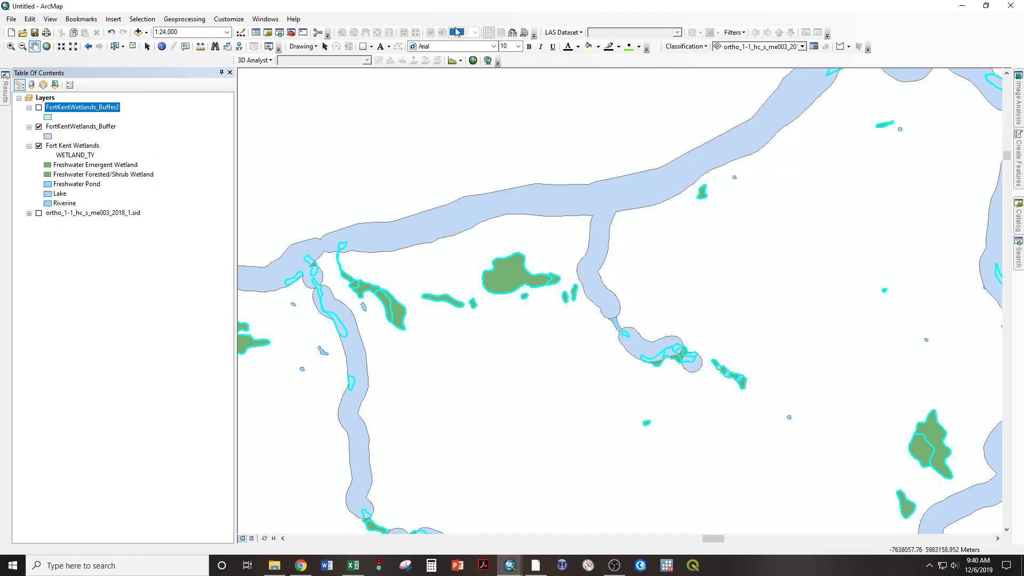
- Show Buffer2 with a Hollow symbol and FortKentWetlands_Buffer with Hash45_3 hatching
{"action": "left_click", "coordinate": [38, 108]}
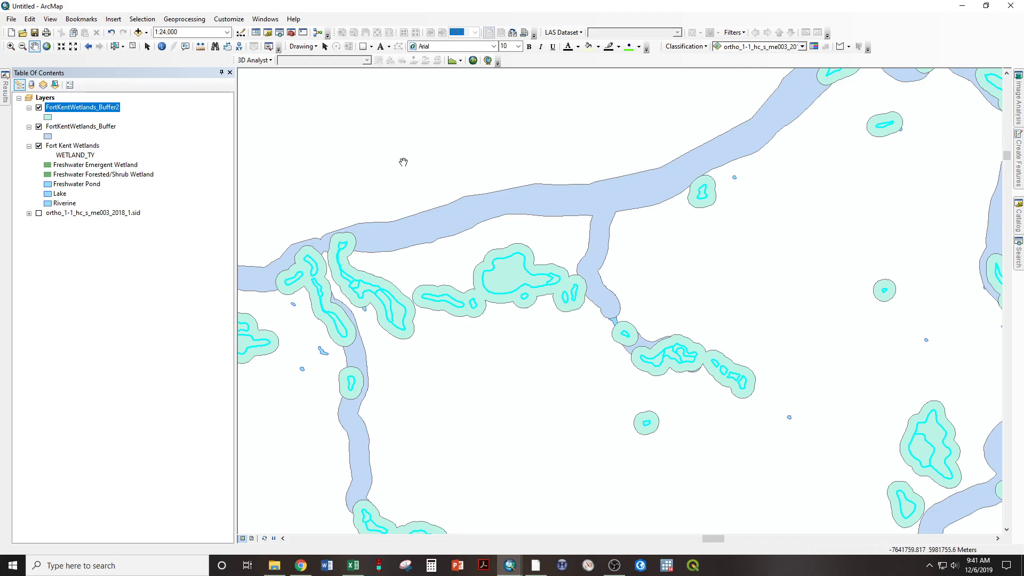
{"action": "left_click", "coordinate": [48, 117]}
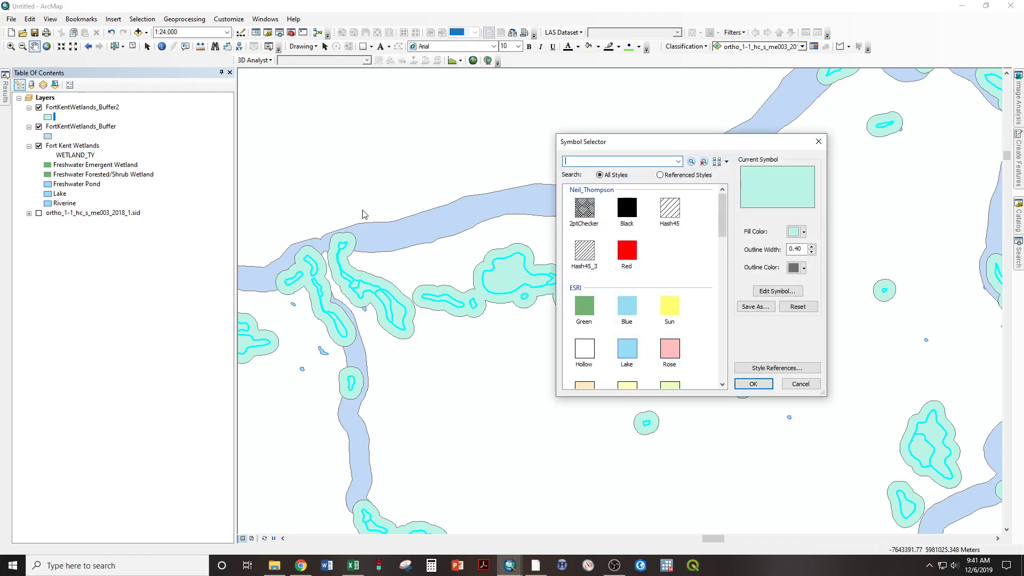
{"action": "double_click", "coordinate": [580, 345]}
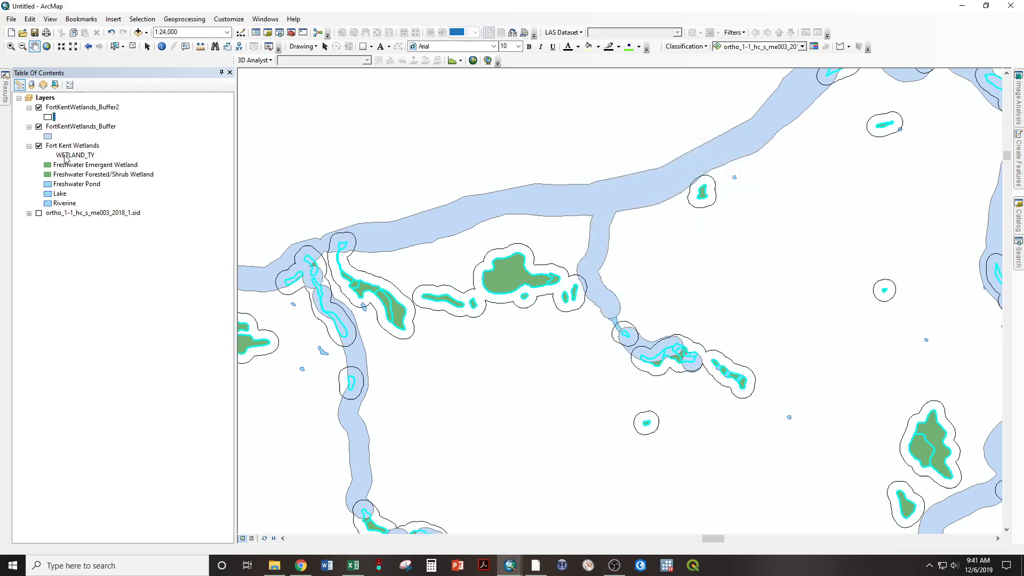
{"action": "left_click", "coordinate": [48, 136]}
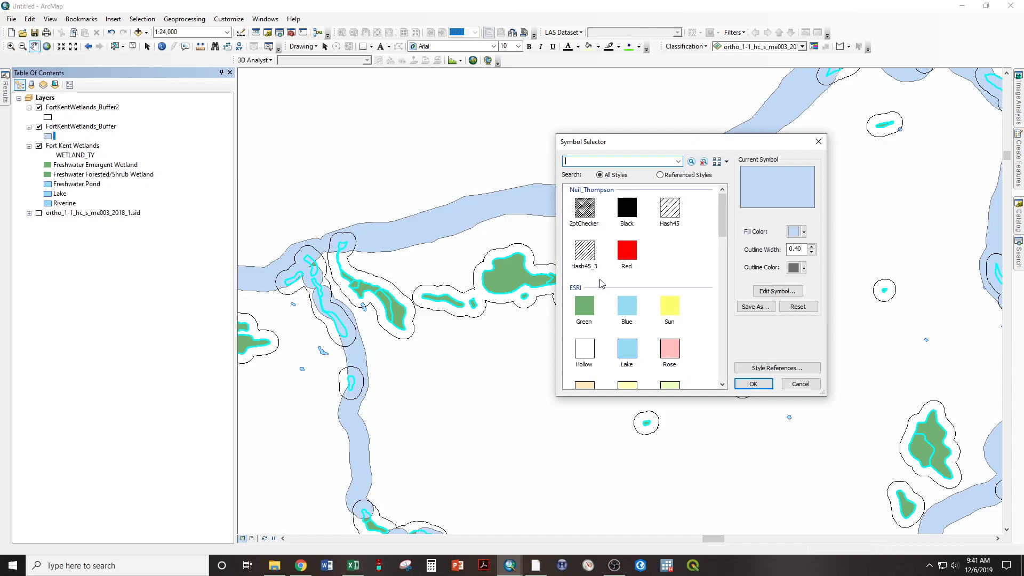
{"action": "double_click", "coordinate": [587, 255]}
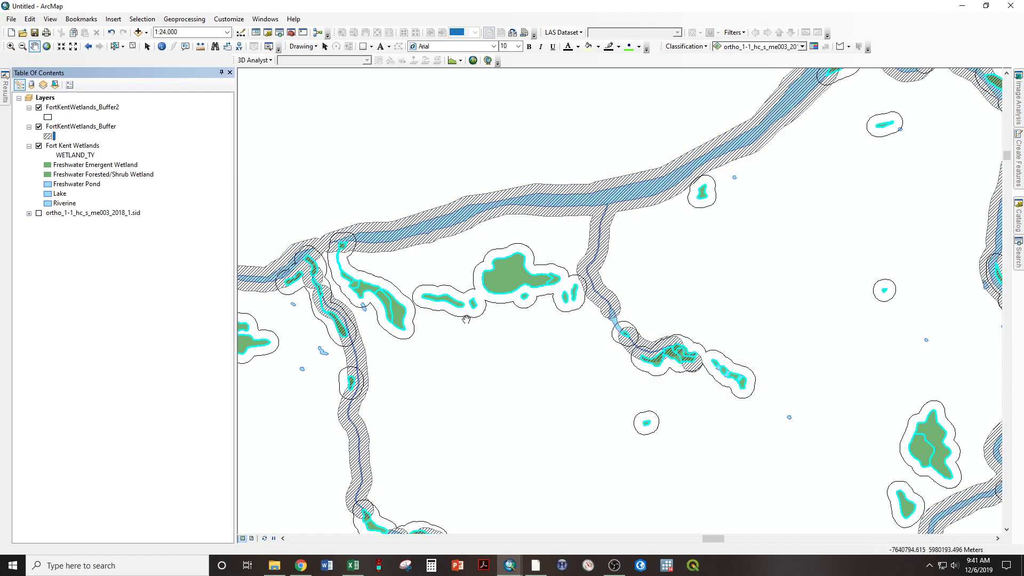